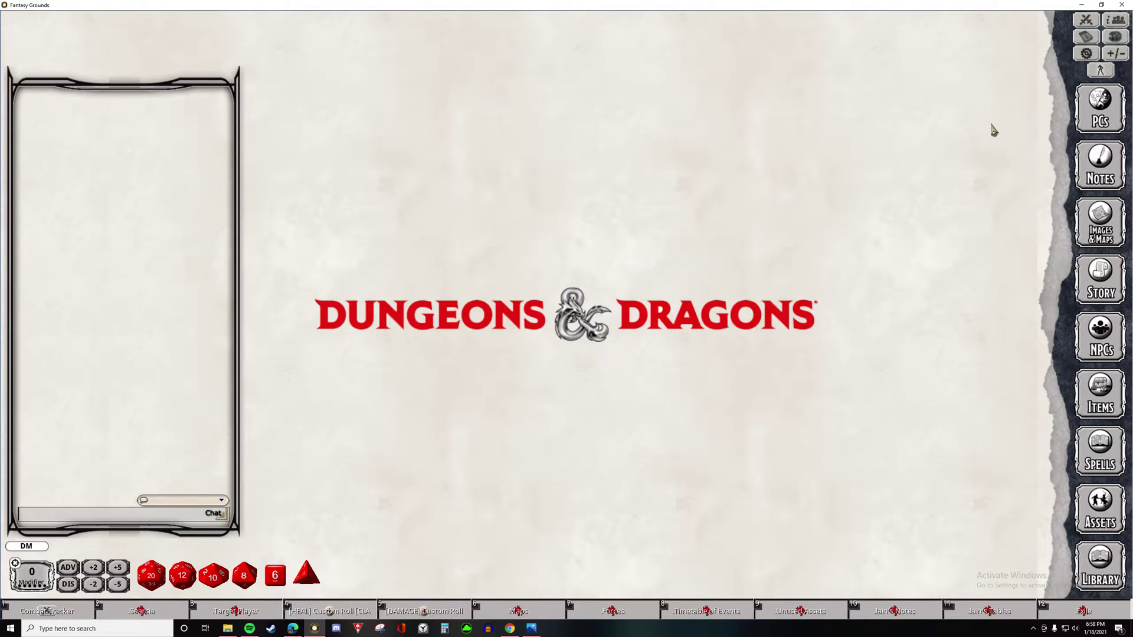
- Open the Character Wizard from the PCs character selection list
click(1109, 116)
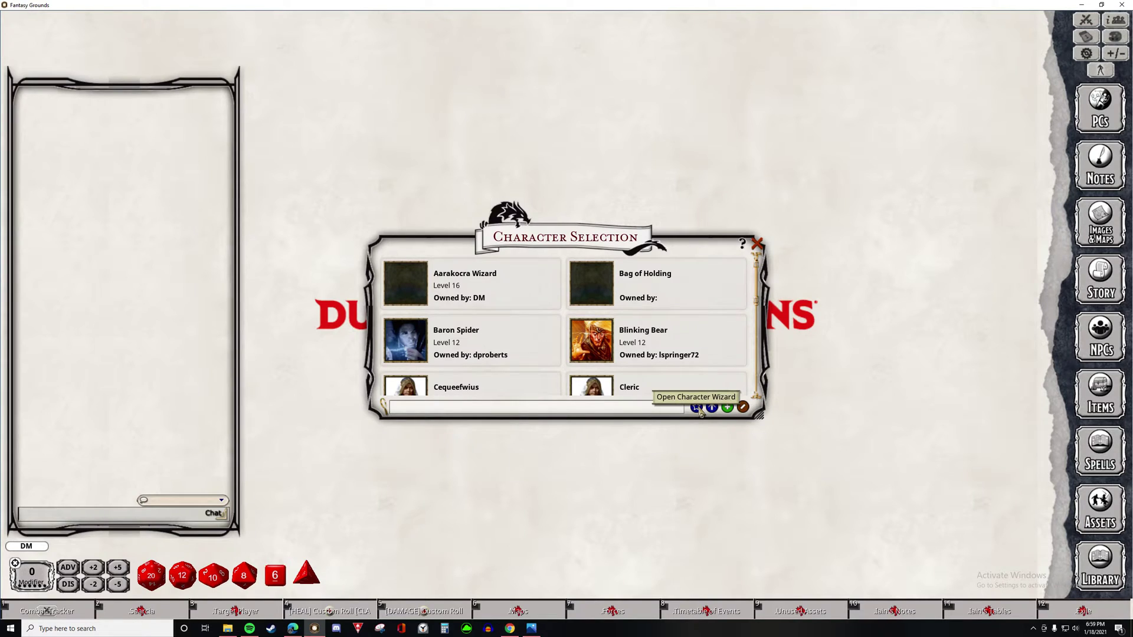
click(697, 407)
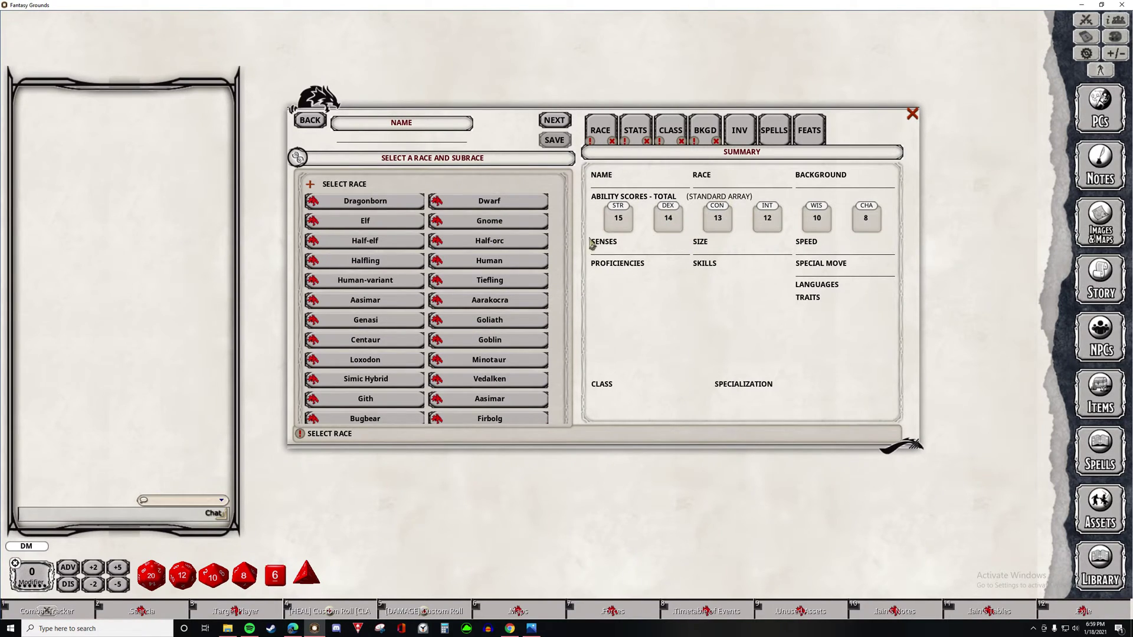
- Place the cursor in the Character Wizard's NAME field
click(387, 144)
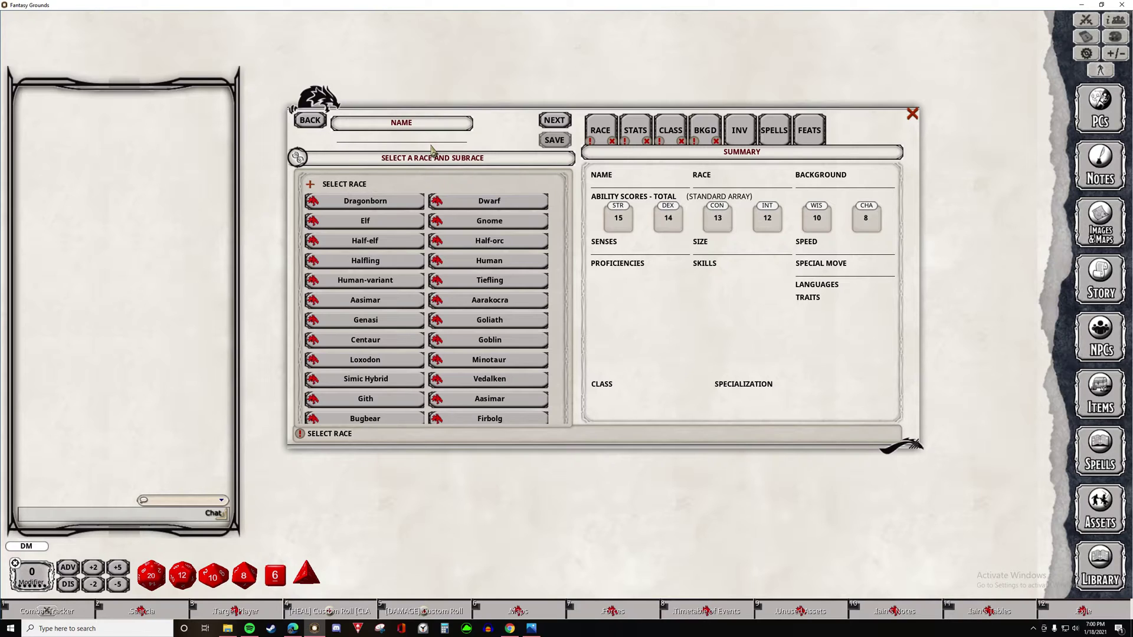
- Enter 'Damien V' as the character's name
text(Damien)
text( Vryce)
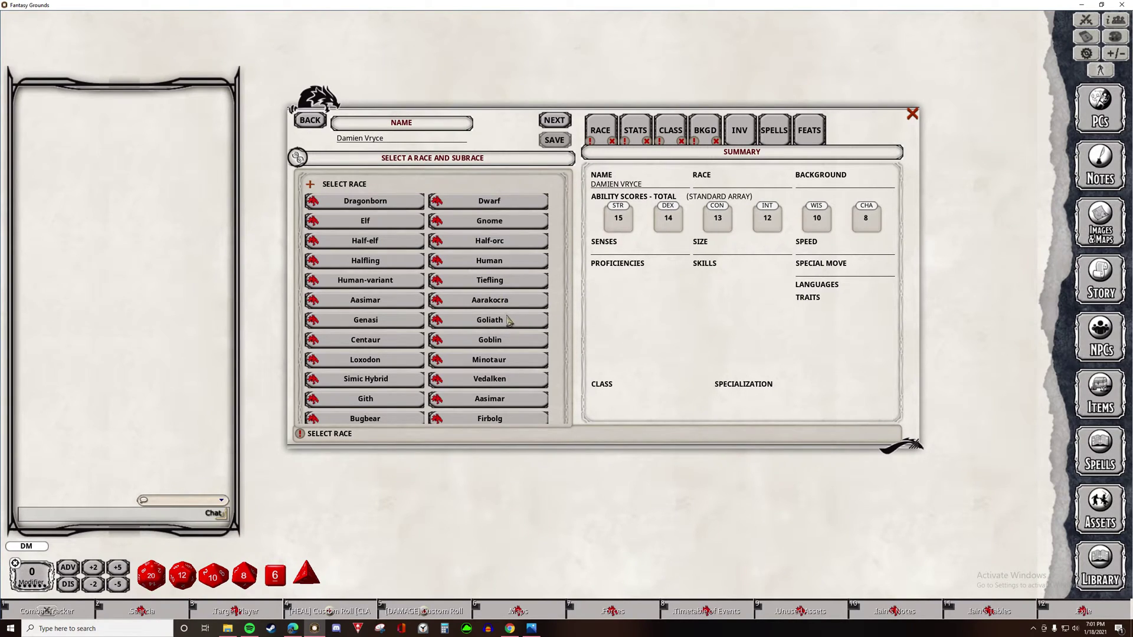
- Choose Half-elf as the race, with Survival and Athletics as racial skills
click(373, 244)
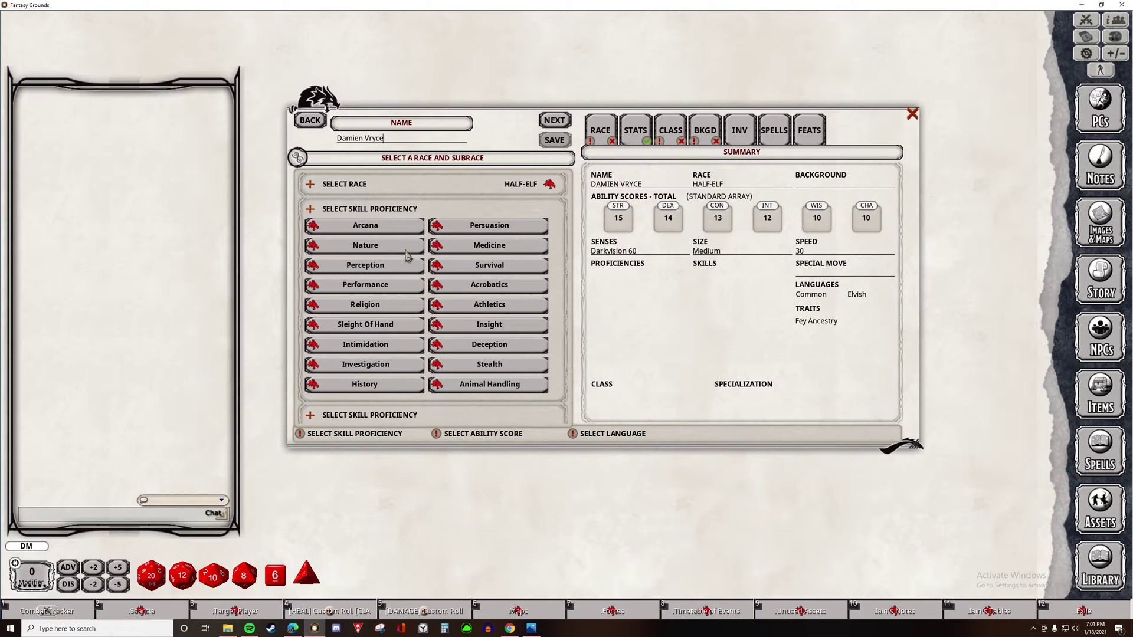
scroll(441, 351, down, 2)
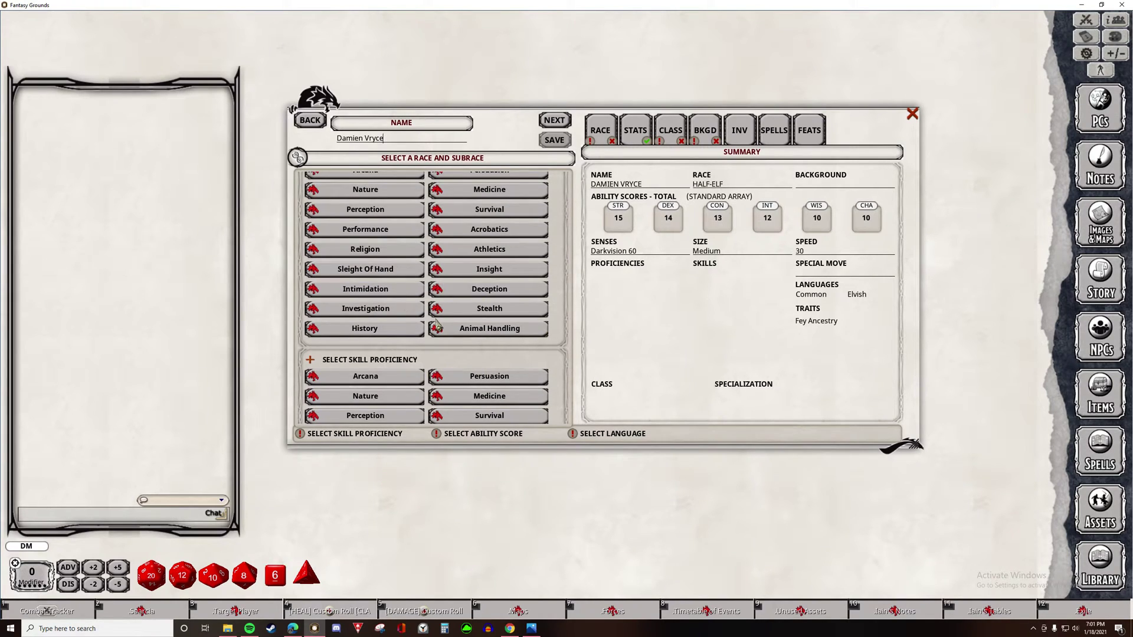
scroll(437, 324, up, 2)
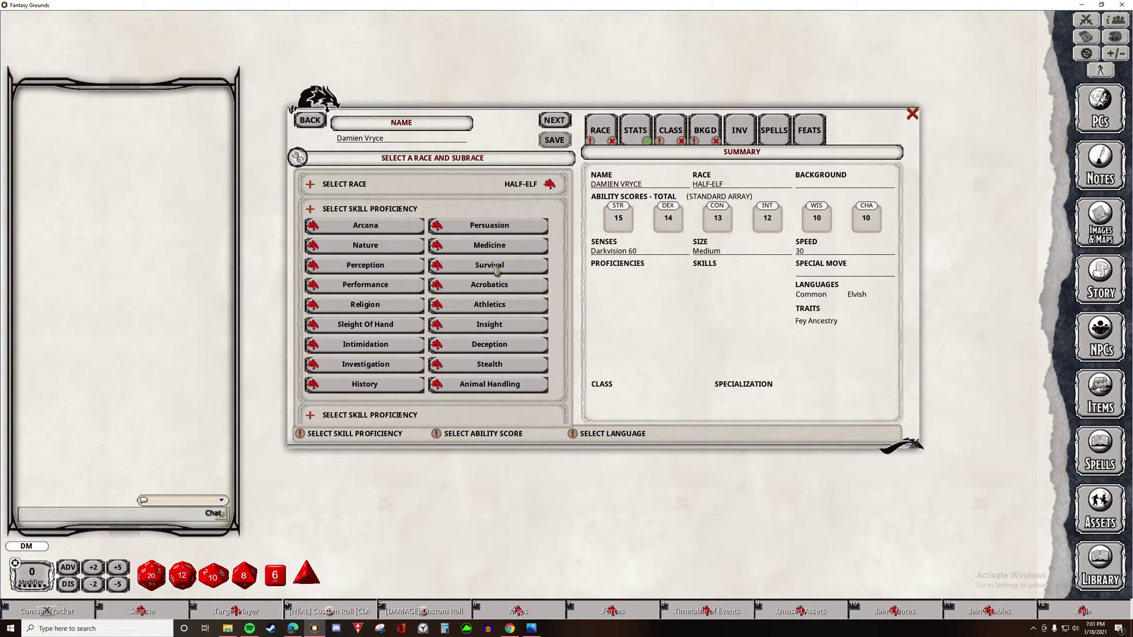
click(496, 268)
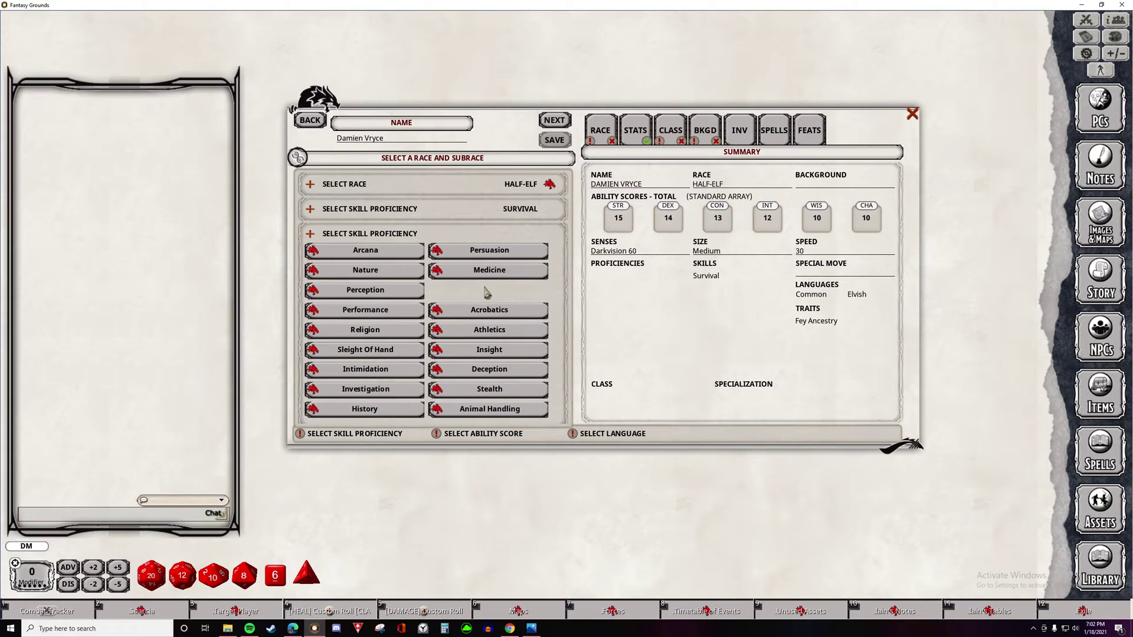
click(499, 331)
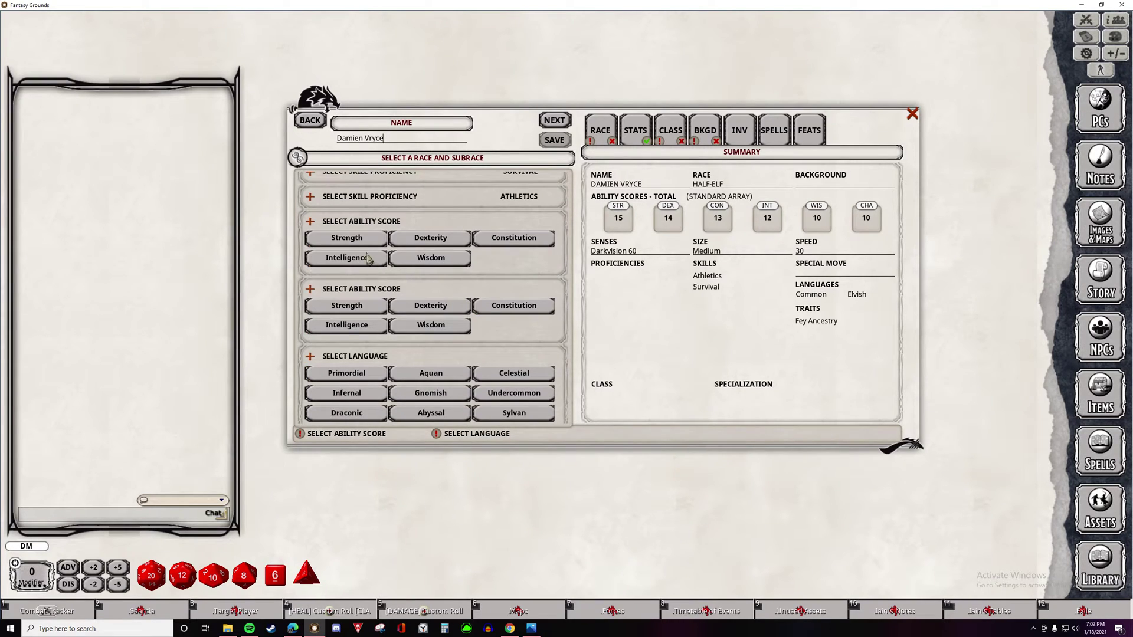
- Apply the racial increases to Dexterity and Constitution and add Sylvan as a language
click(427, 241)
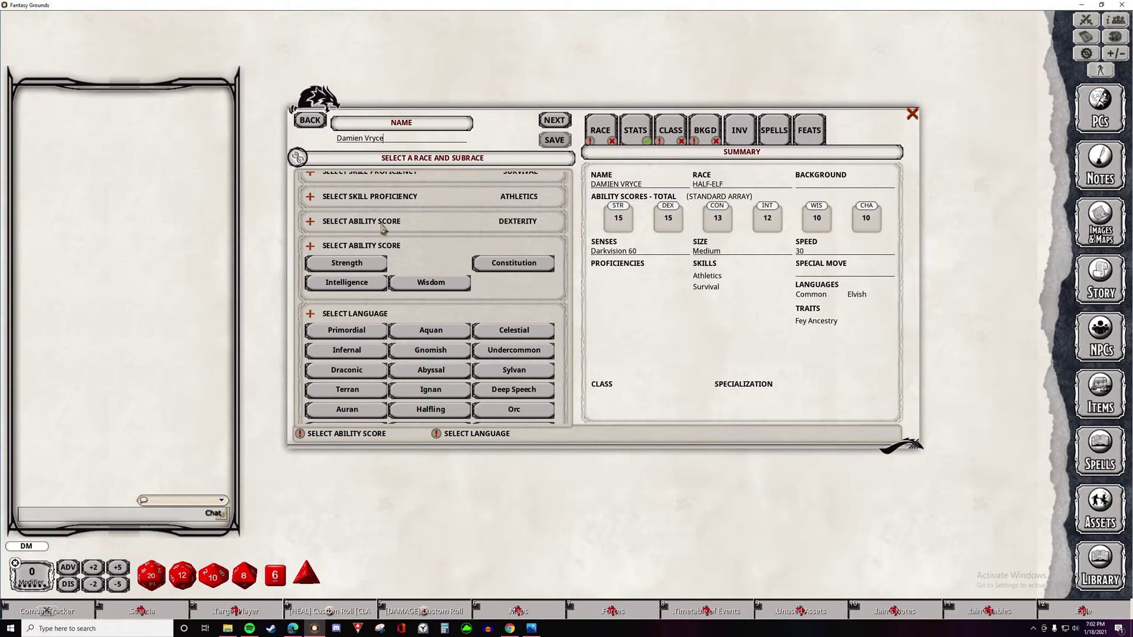
click(310, 223)
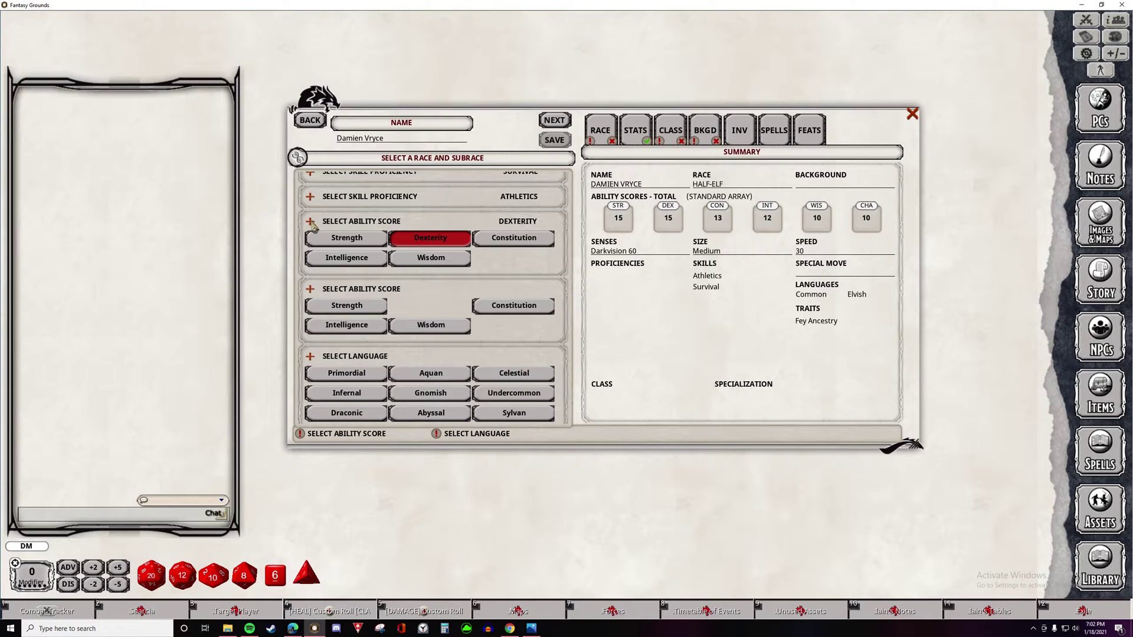
click(311, 198)
click(311, 199)
click(515, 305)
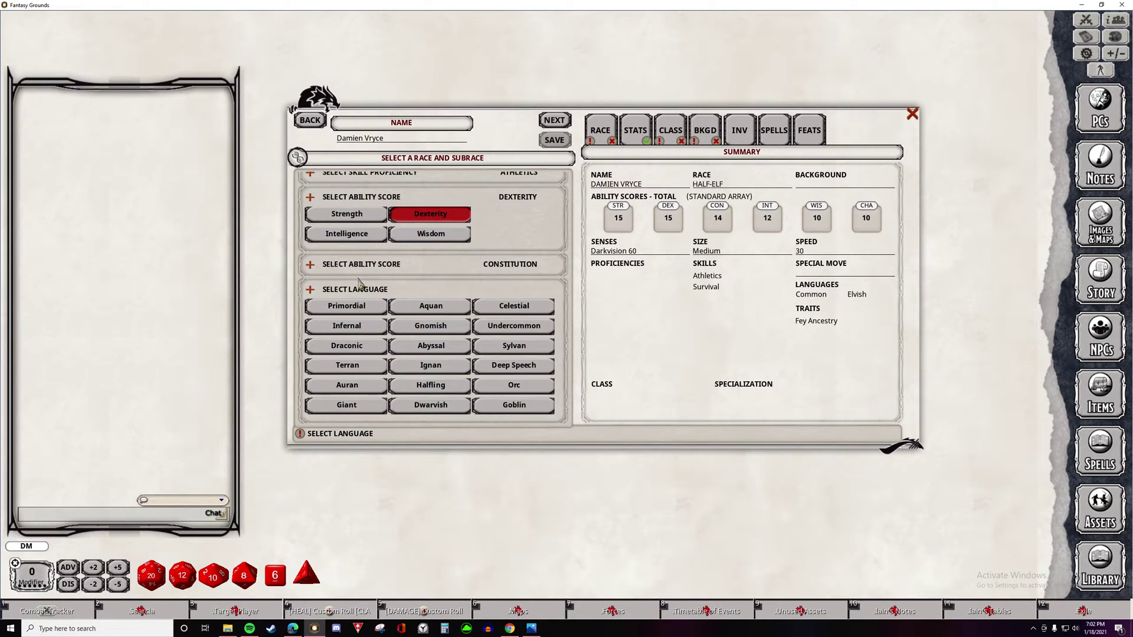
click(310, 201)
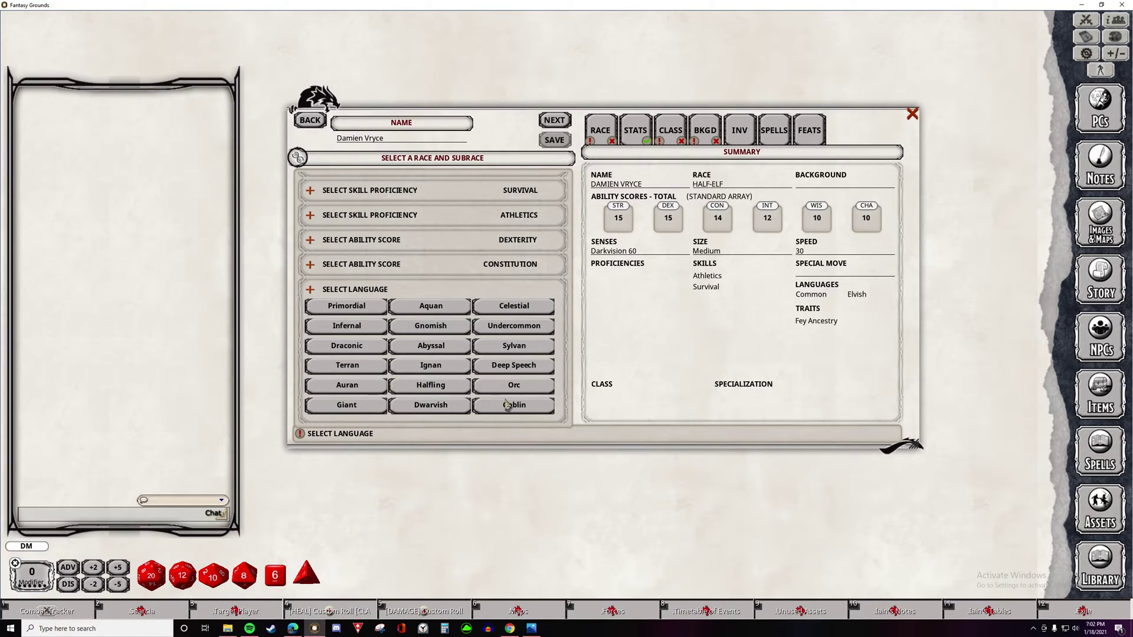
click(522, 347)
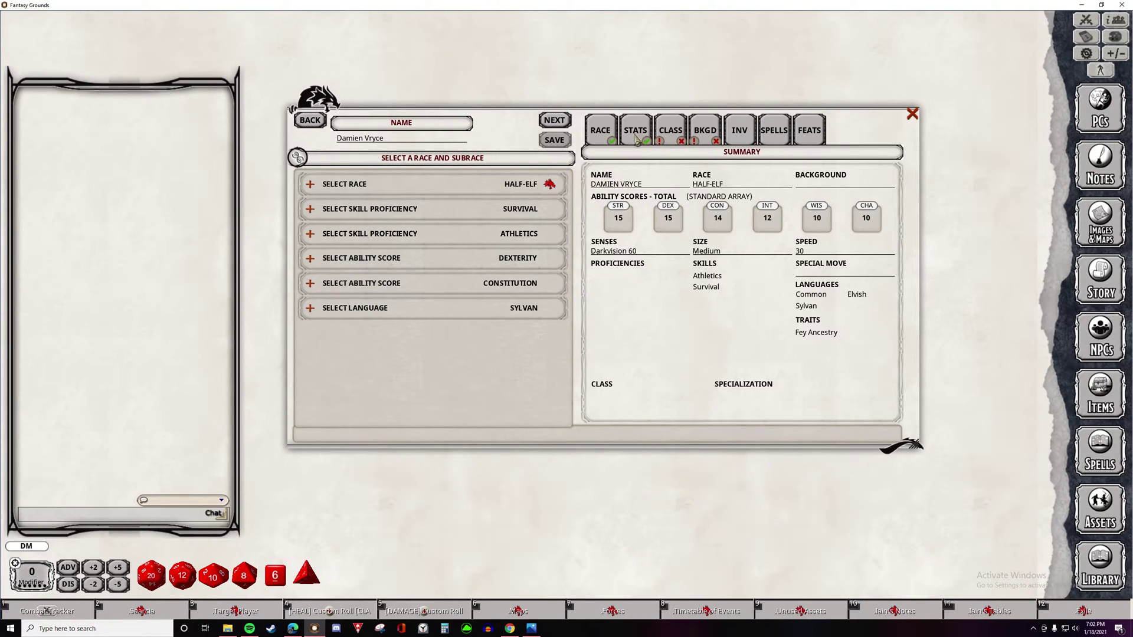
- On the stats step, rearrange the standard array scores among DEX, CON, INT and CHA
click(635, 135)
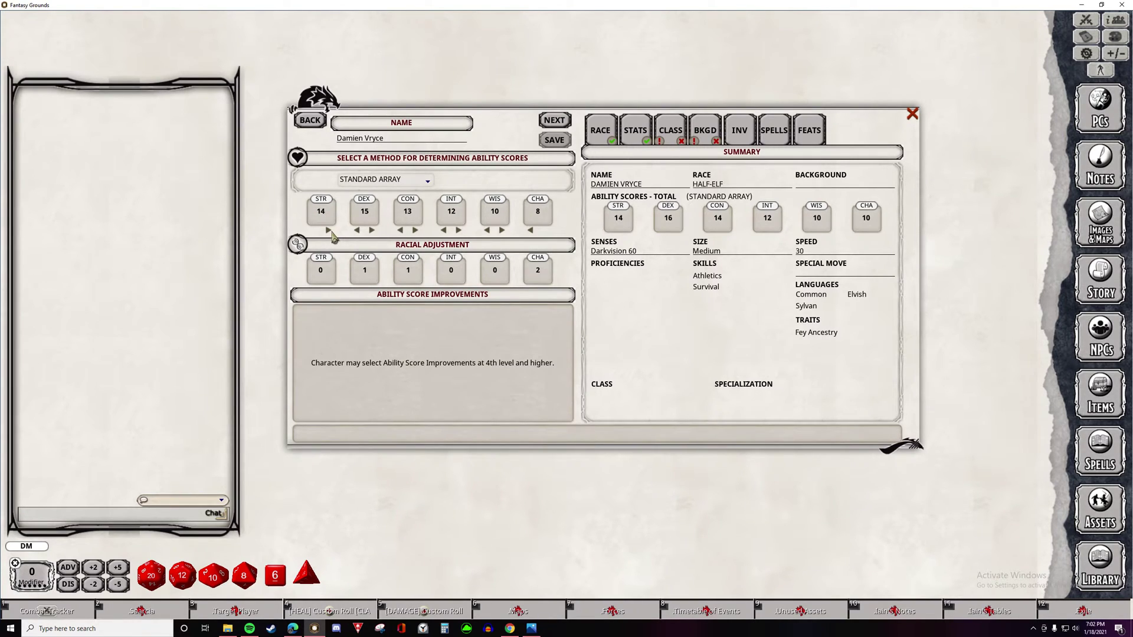
click(372, 230)
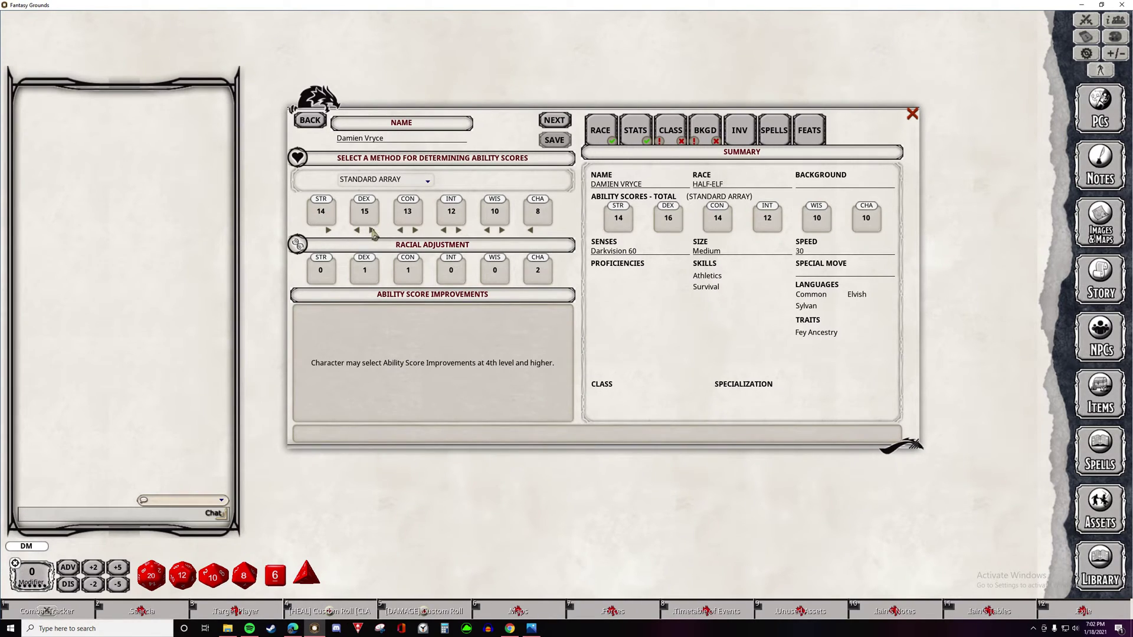
click(415, 230)
mouse_move(542, 214)
mouse_down()
mouse_move(526, 229)
mouse_move(453, 214)
mouse_up()
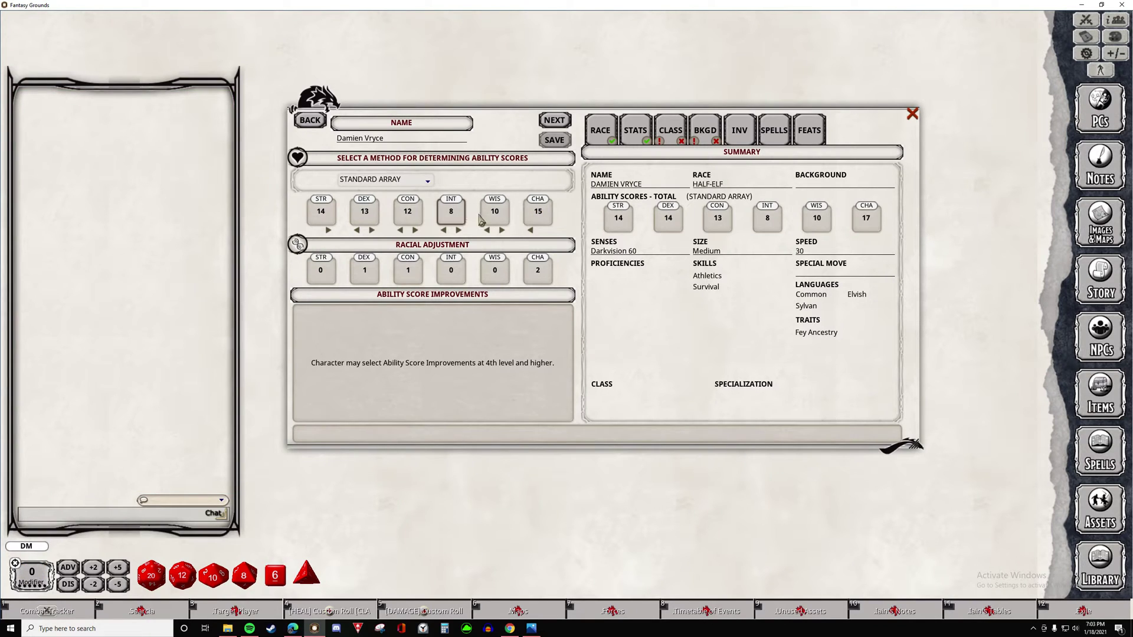
- Try dice-rolled scores, then switch the method to Manual Entry
click(392, 185)
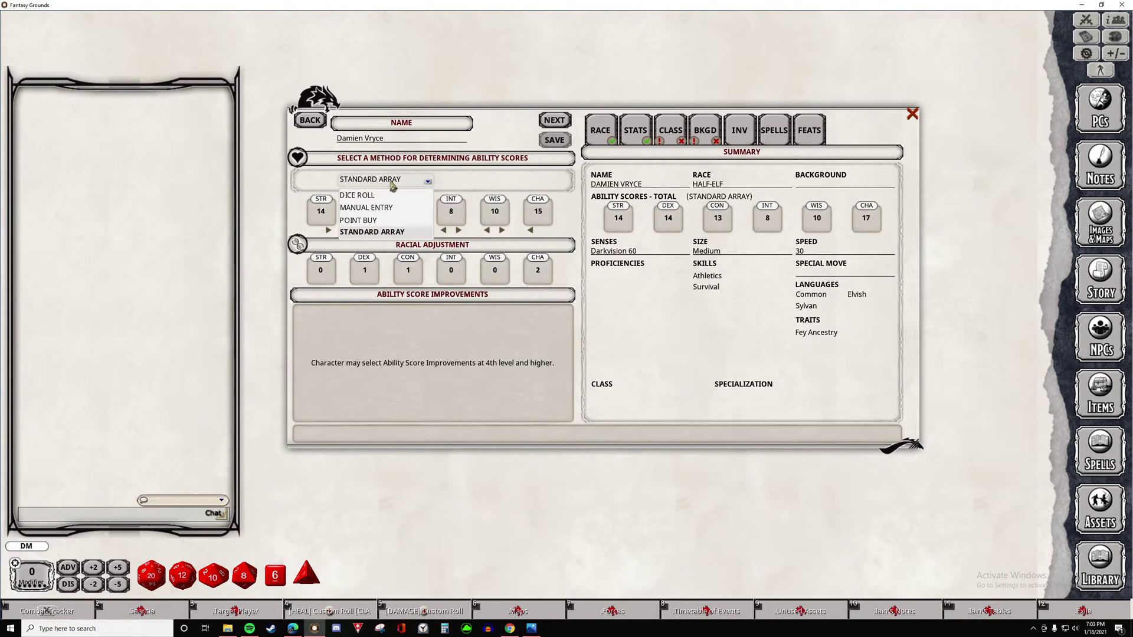
click(374, 197)
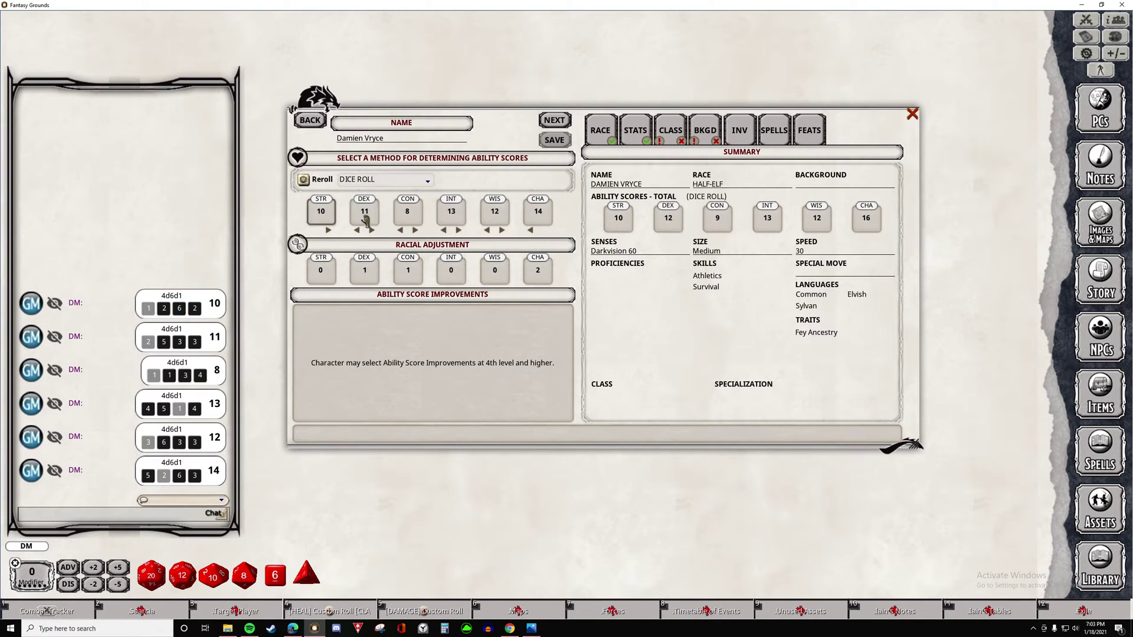
mouse_move(321, 211)
mouse_down()
mouse_move(399, 226)
mouse_move(407, 215)
mouse_up()
drag(321, 211, 364, 212)
click(383, 180)
click(380, 210)
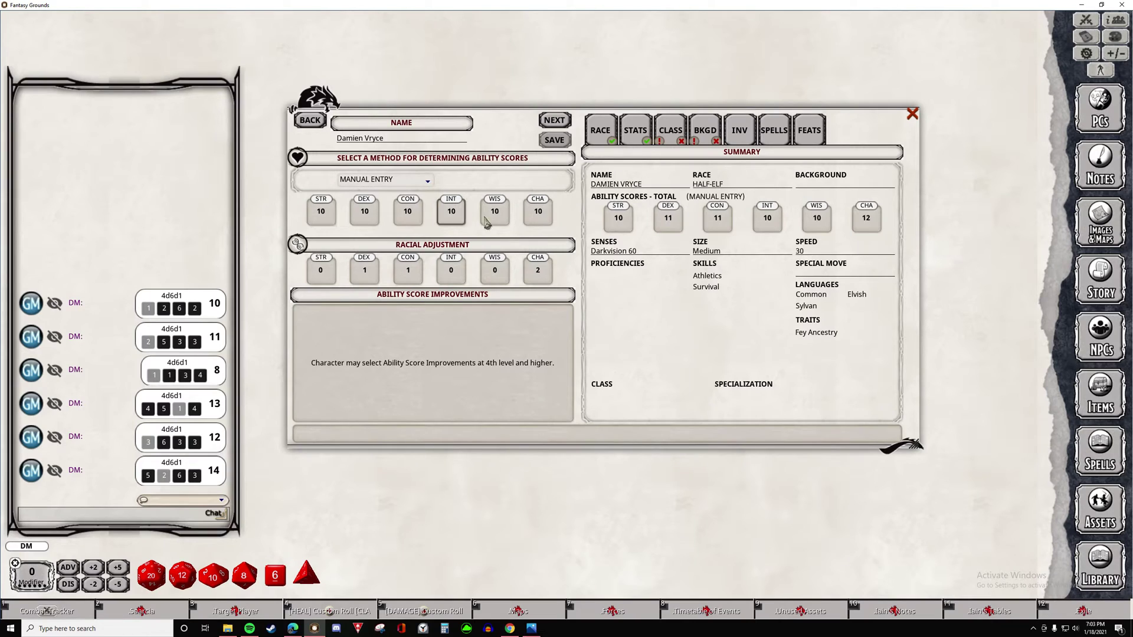
- Switch to Point Buy and raise STR to 14, DEX to 15 and CON to 11
click(418, 182)
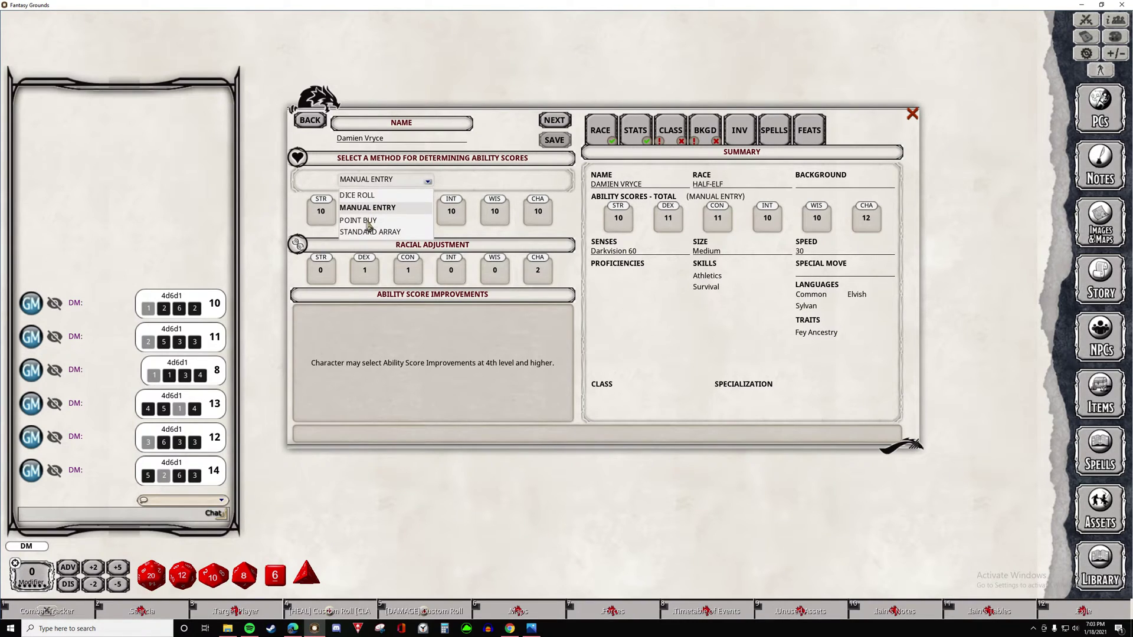
click(367, 220)
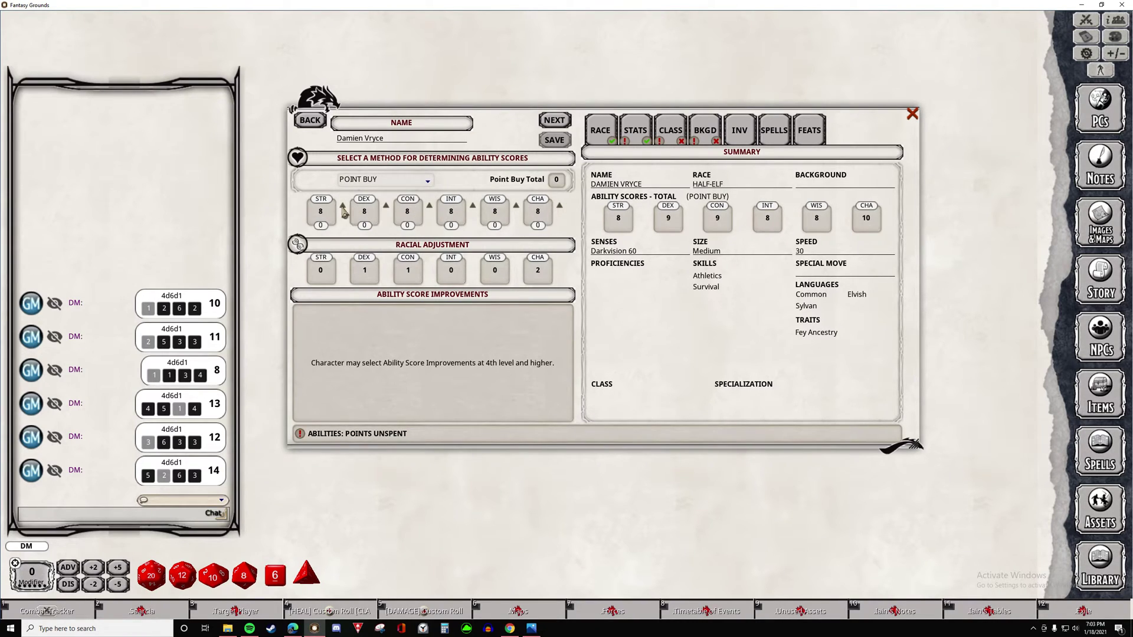
double_click(343, 206)
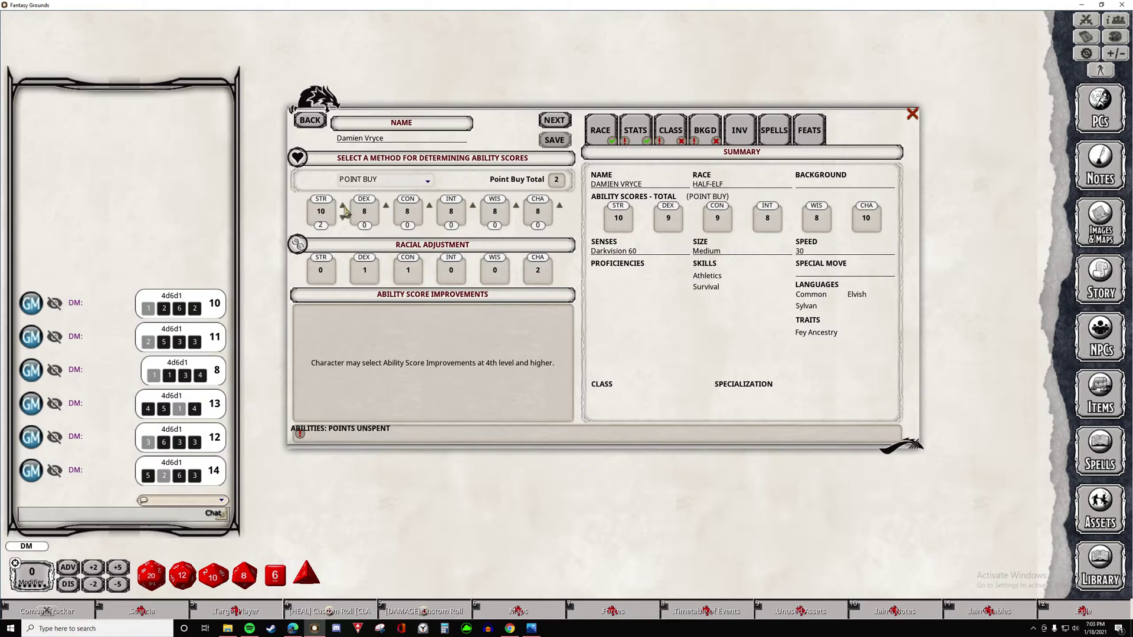
double_click(386, 207)
triple_click(430, 206)
- Set WIS and CHA to 12, keeping Point Buy within the 27-point budget
click(517, 206)
click(560, 206)
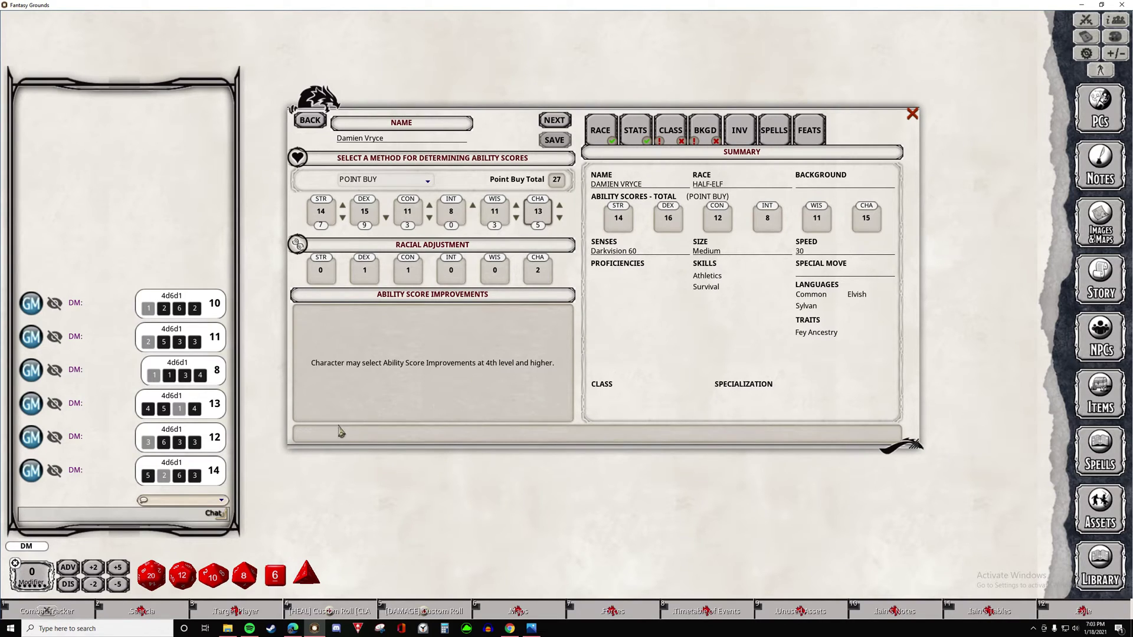
click(517, 206)
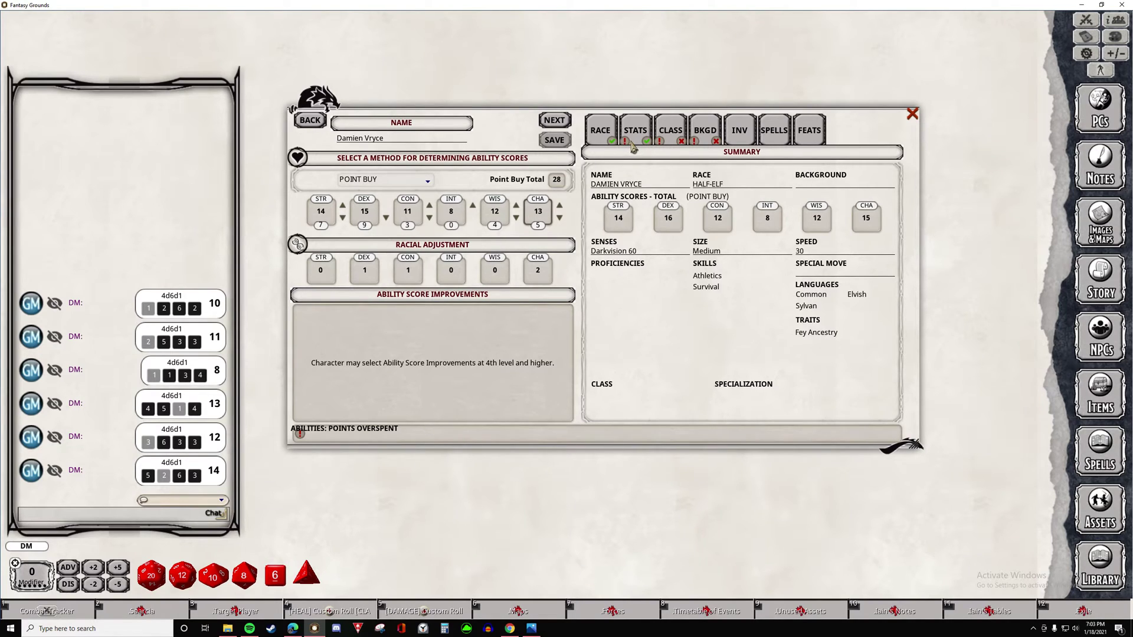
click(559, 218)
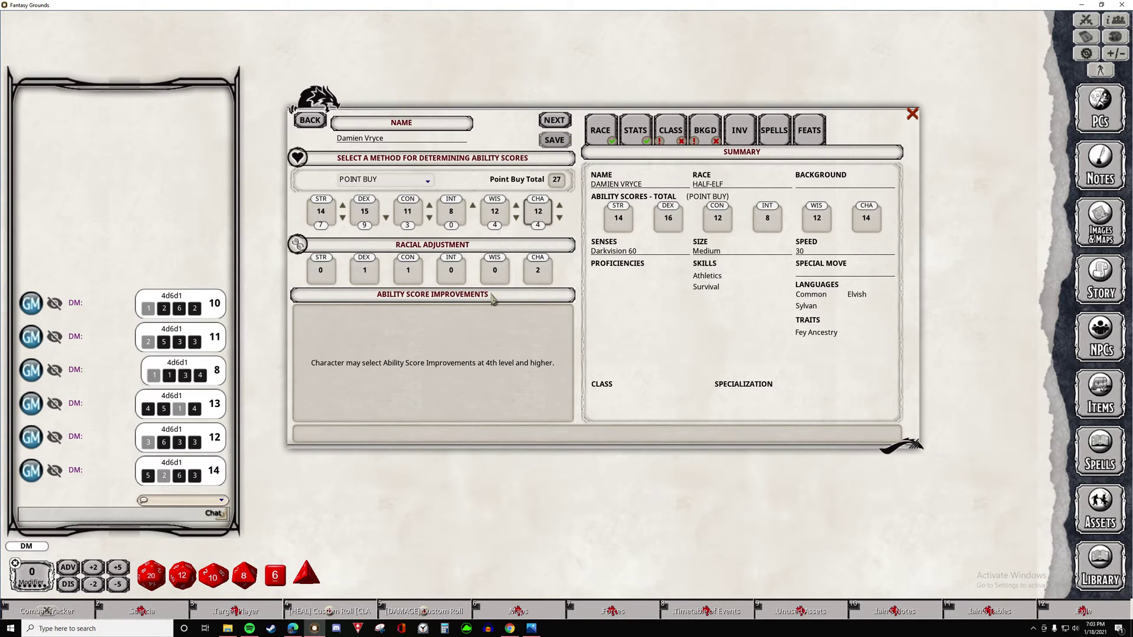
click(382, 180)
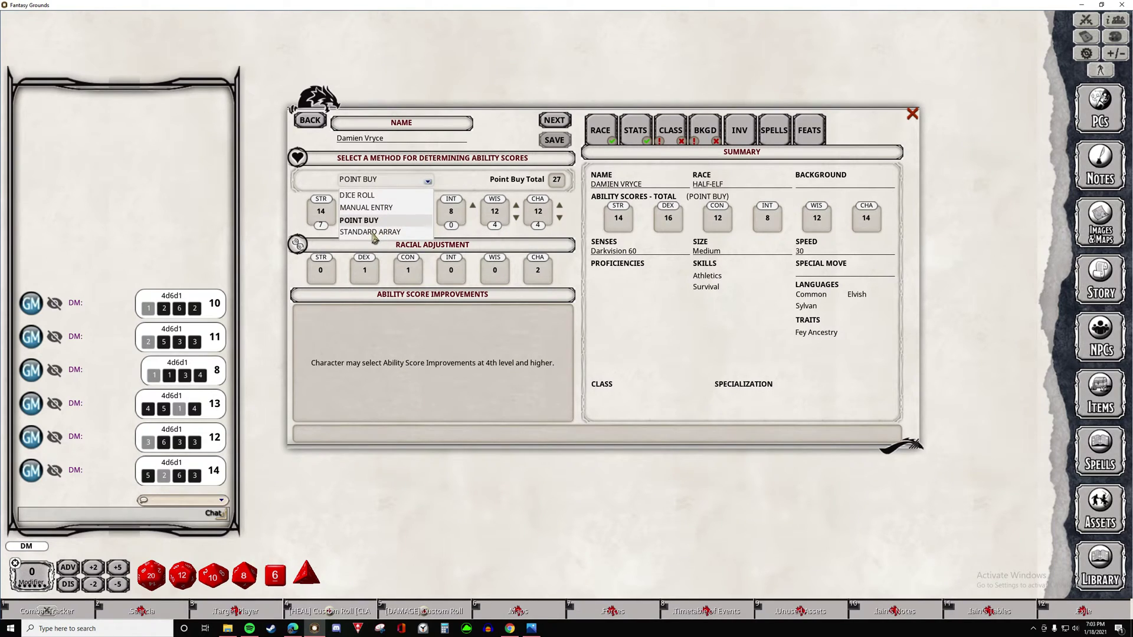
click(431, 182)
click(673, 132)
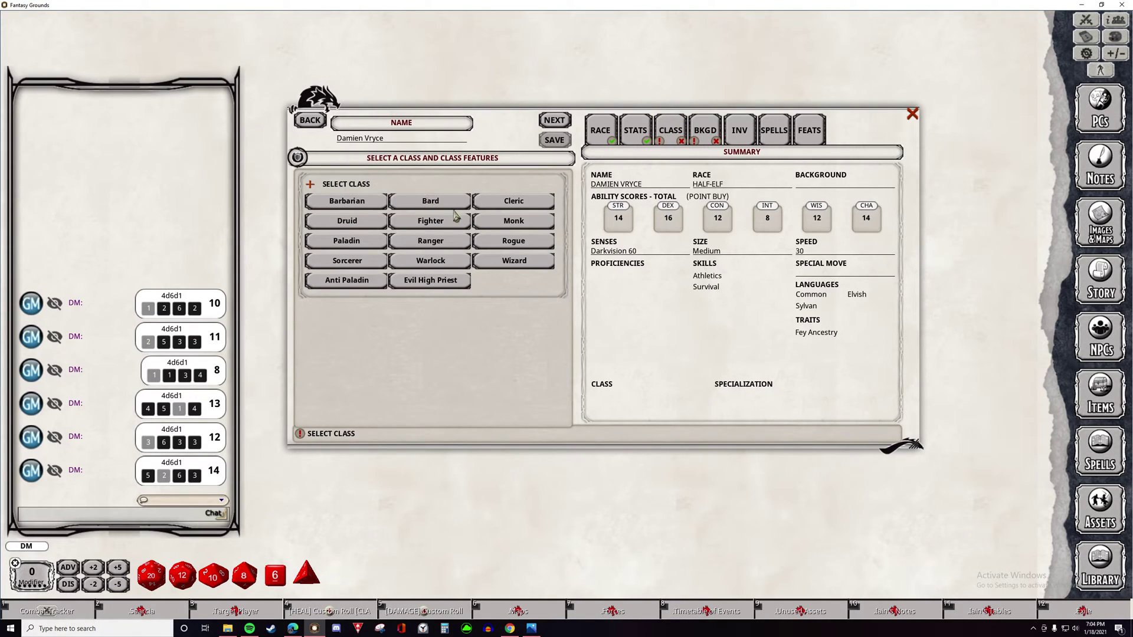
- Select the Wizard class and review its description and picture
click(514, 263)
click(447, 244)
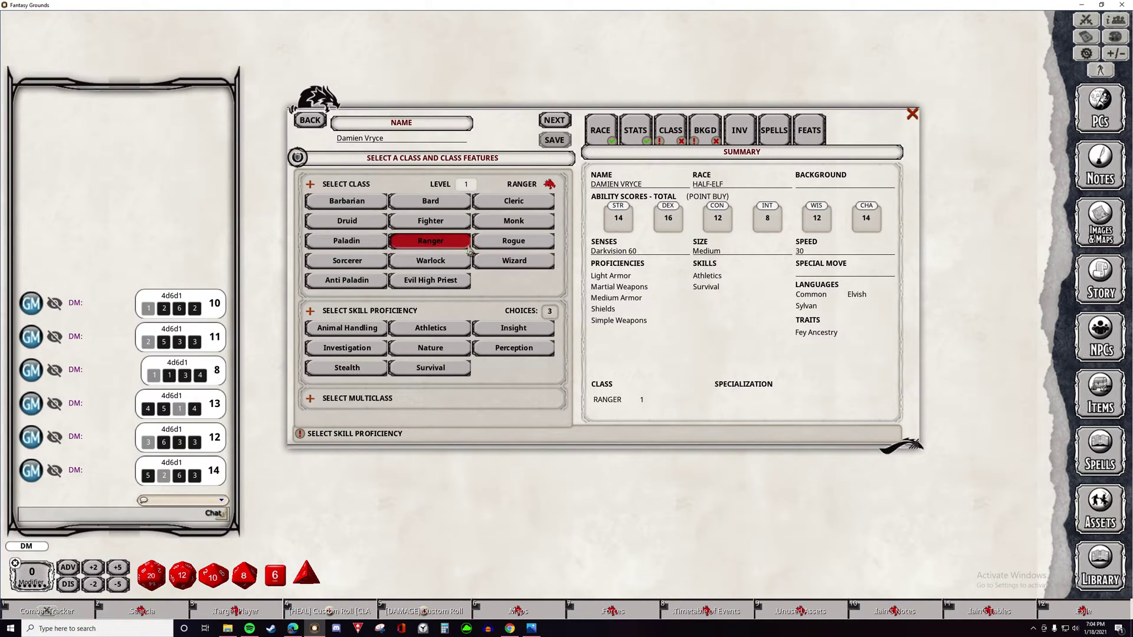
click(506, 264)
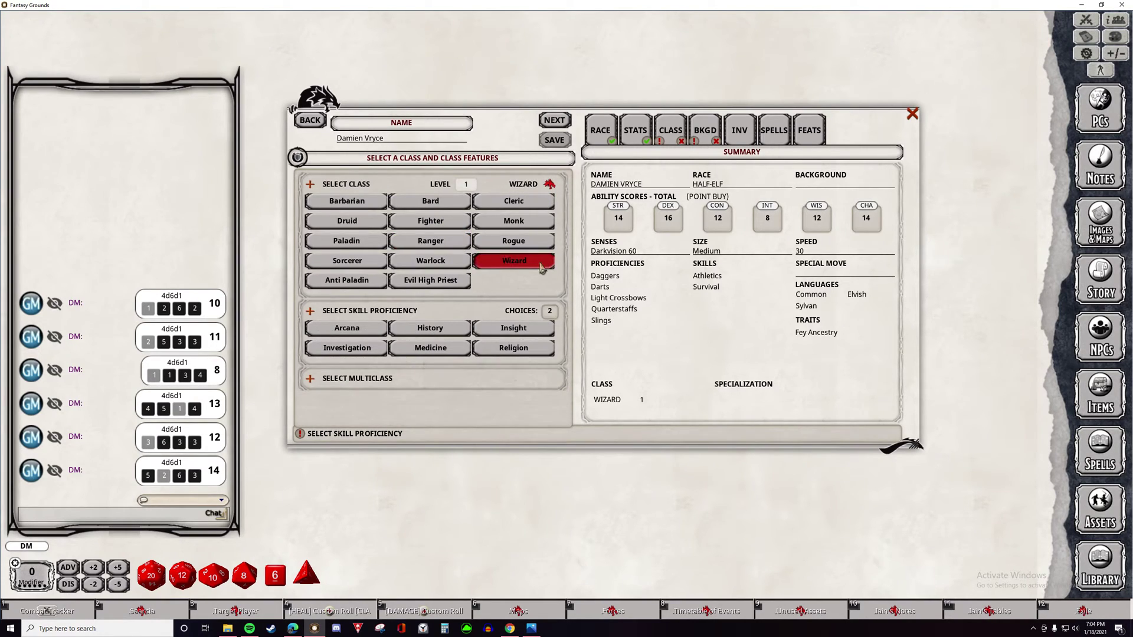
click(550, 186)
drag(450, 391, 480, 271)
mouse_move(512, 326)
mouse_down()
mouse_move(684, 419)
mouse_move(696, 538)
mouse_up()
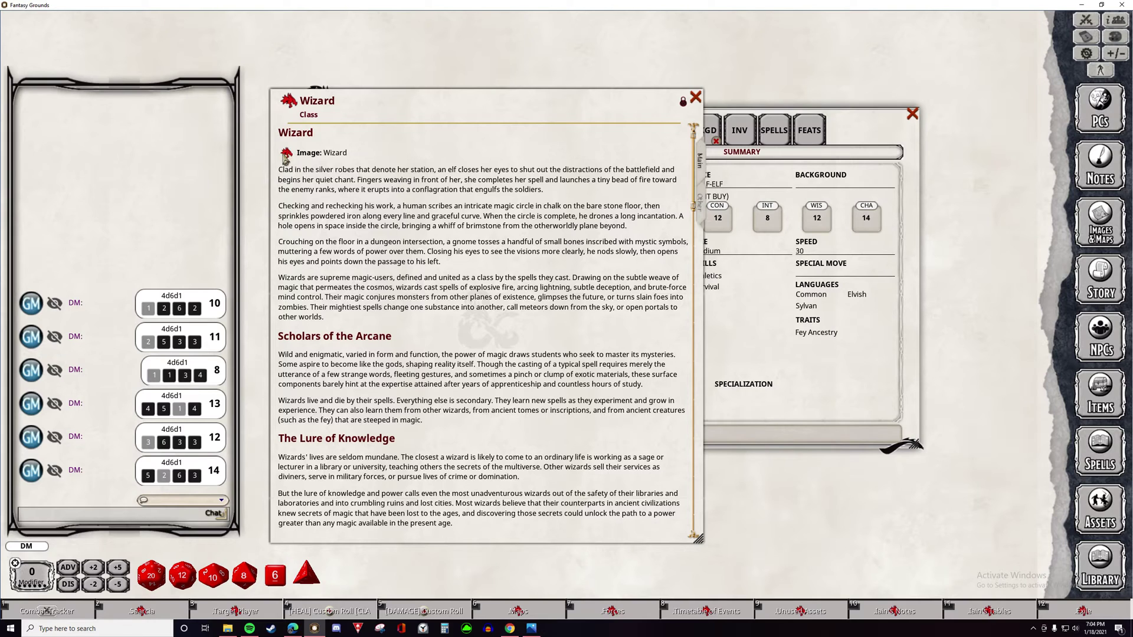
click(288, 154)
click(679, 54)
scroll(471, 322, down, 15)
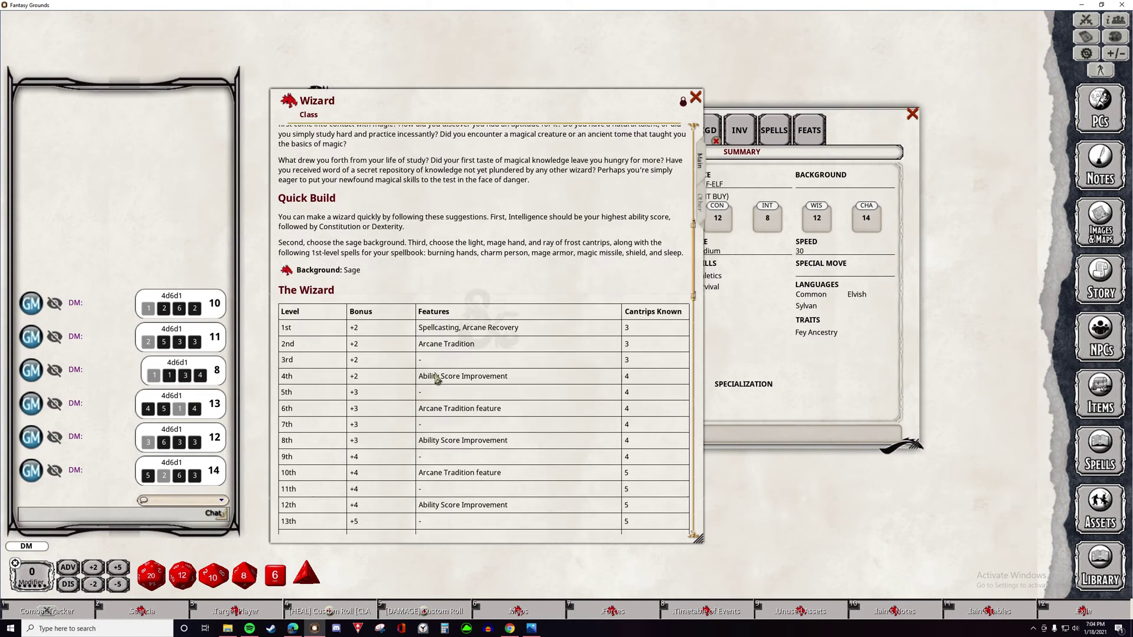
scroll(536, 288, down, 3)
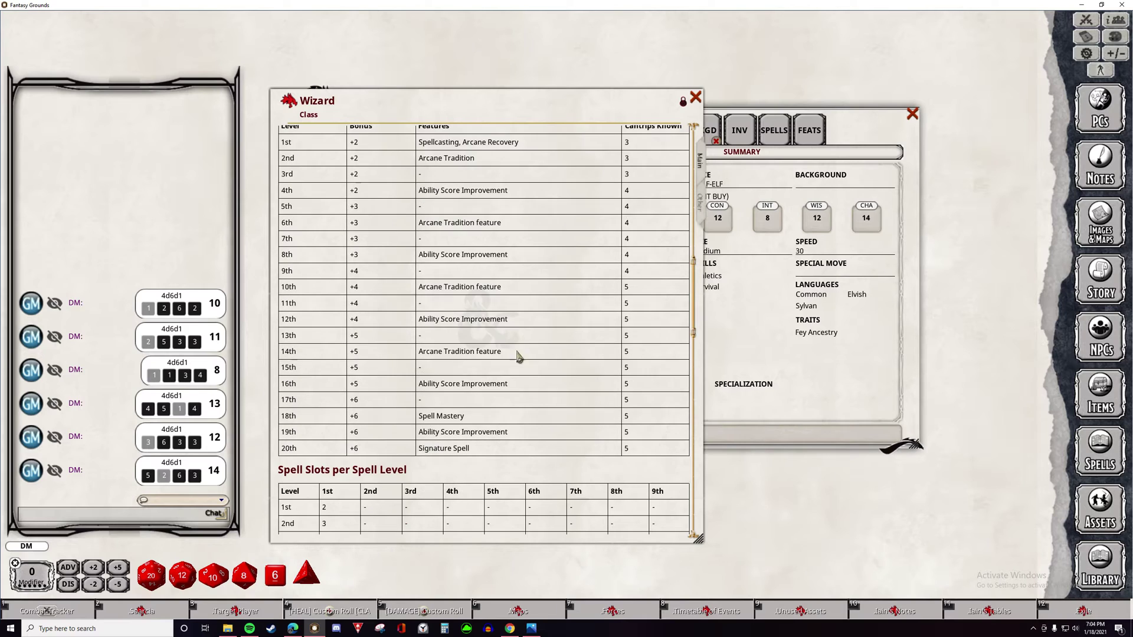
click(696, 97)
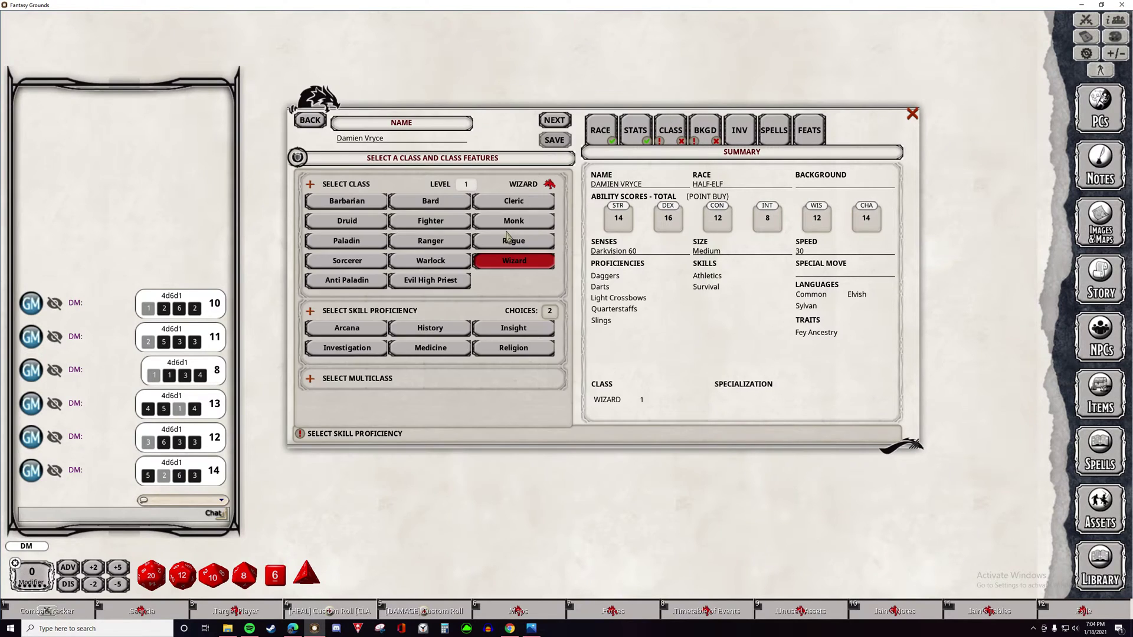
- Set Wizard to level 10 with Arcana, History and the School of Illusion
click(468, 185)
scroll(469, 214, down, 3)
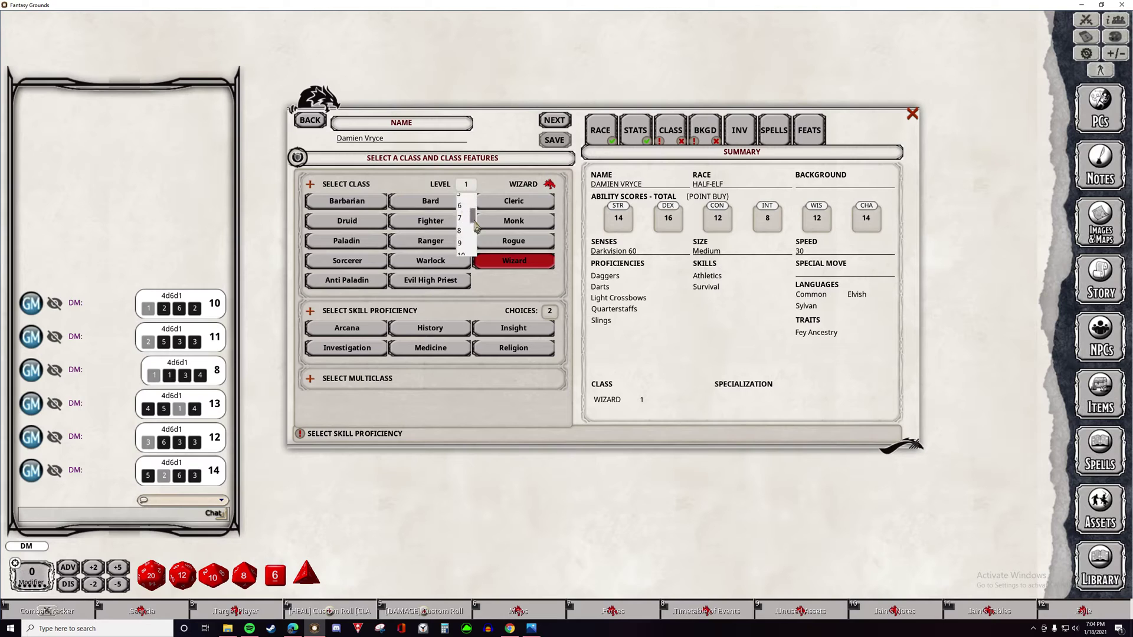
click(462, 238)
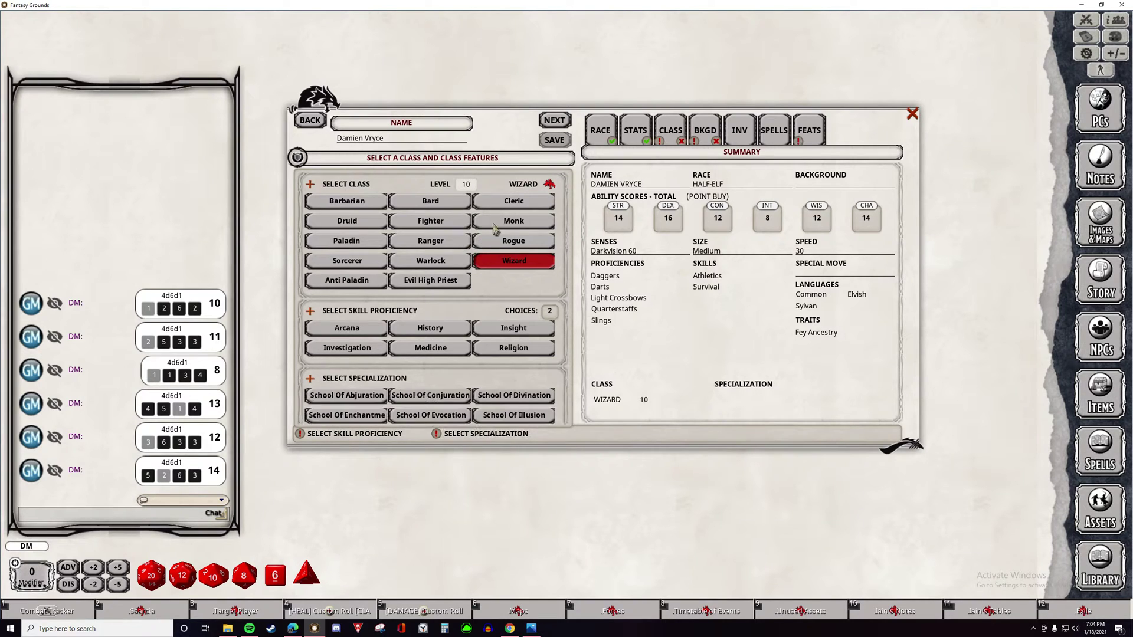
scroll(495, 247, down, 2)
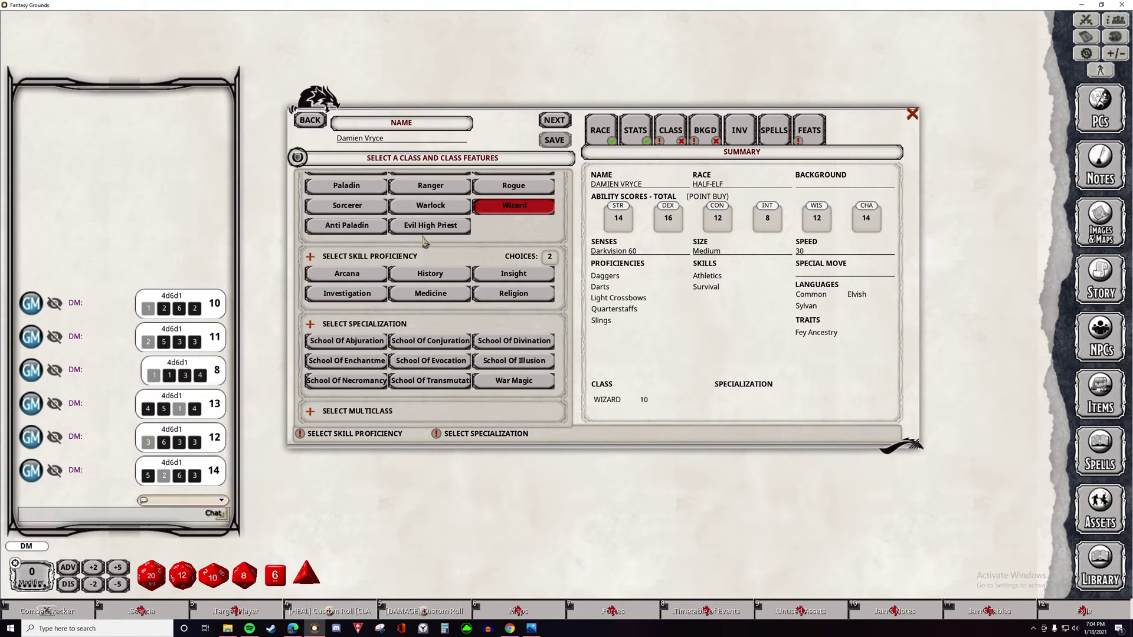
click(371, 276)
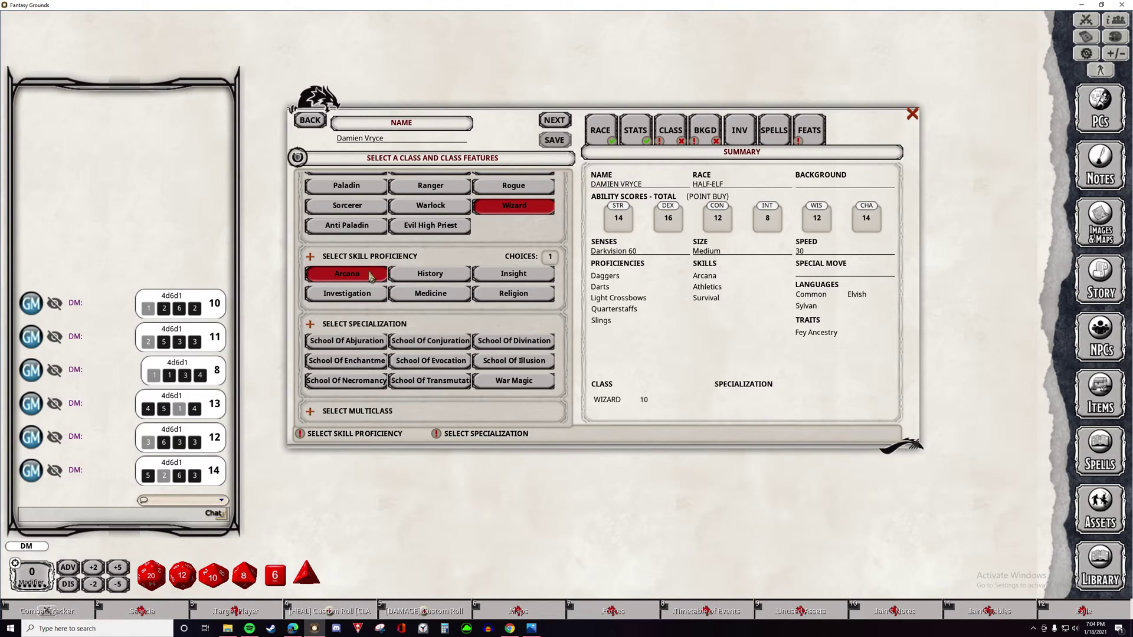
click(430, 275)
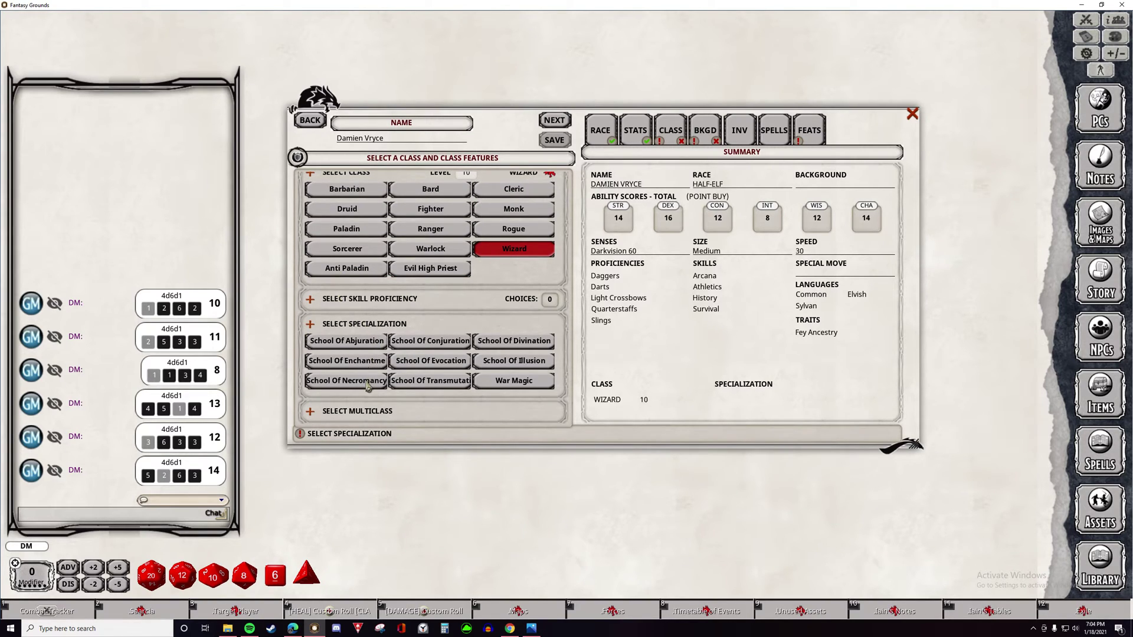
click(516, 361)
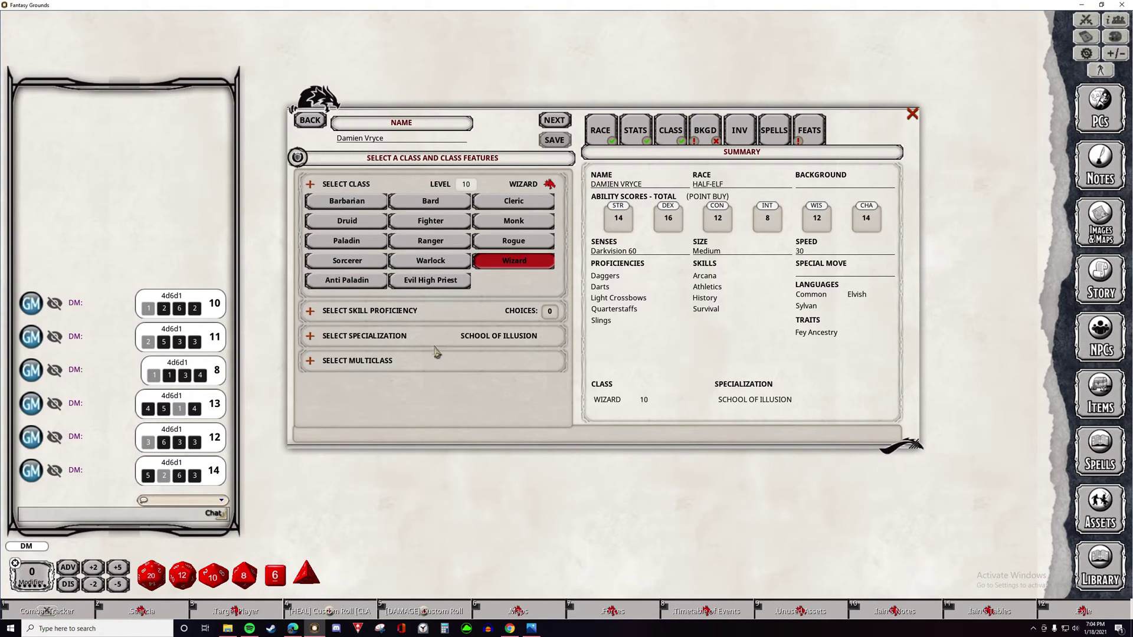
click(310, 366)
scroll(446, 335, down, 2)
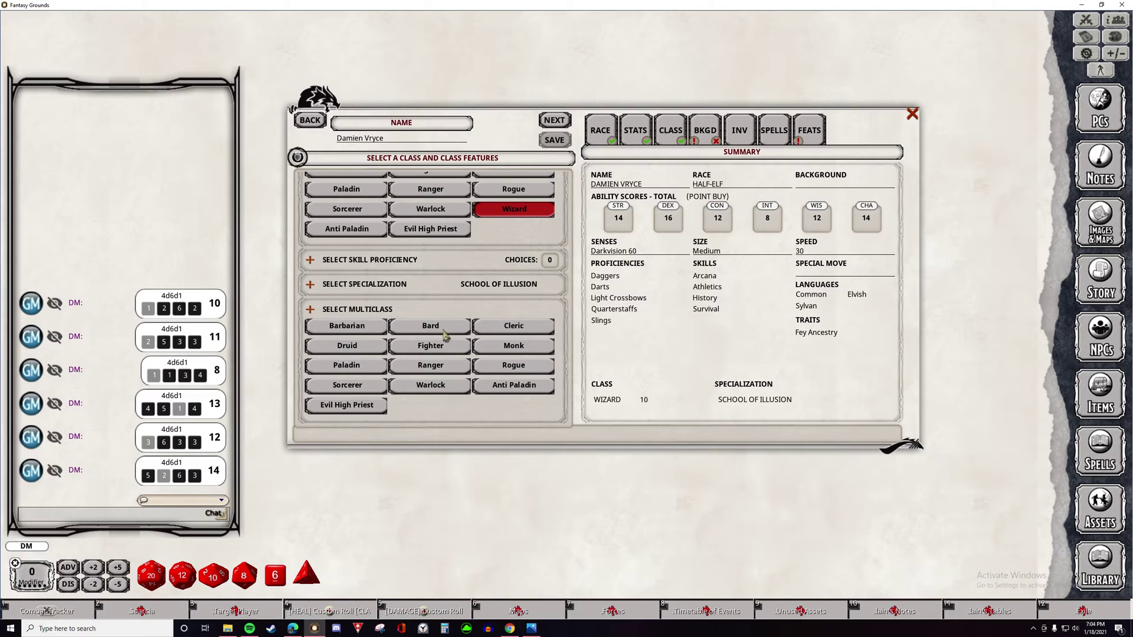
- Add Monk as a level 8 multiclass with the Way of the Four Elements
click(511, 348)
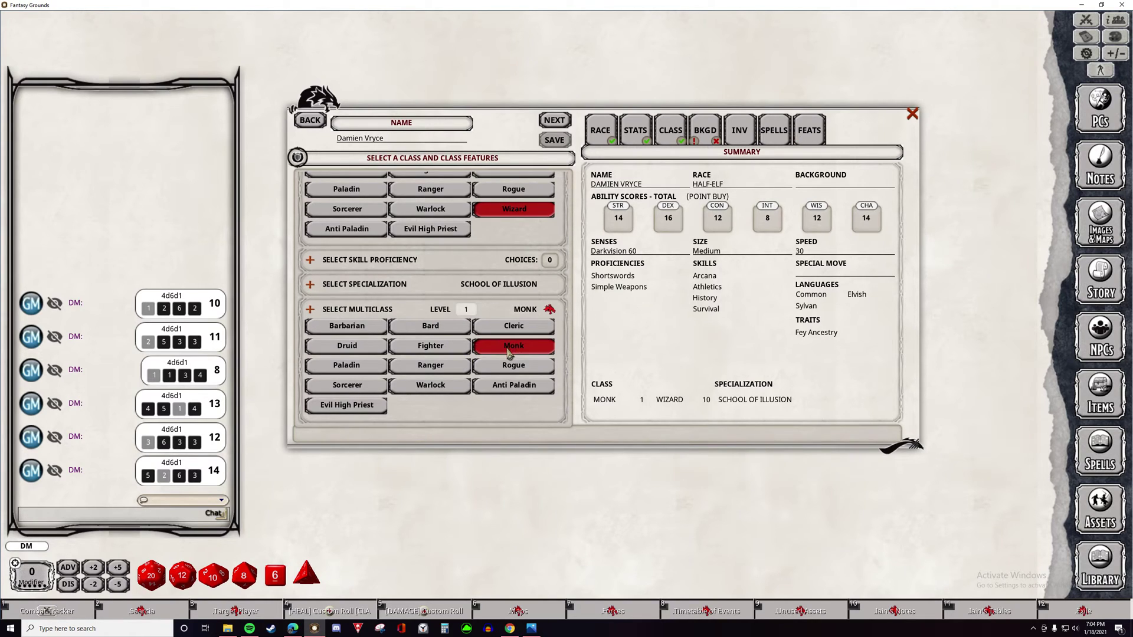
click(476, 315)
scroll(470, 354, down, 5)
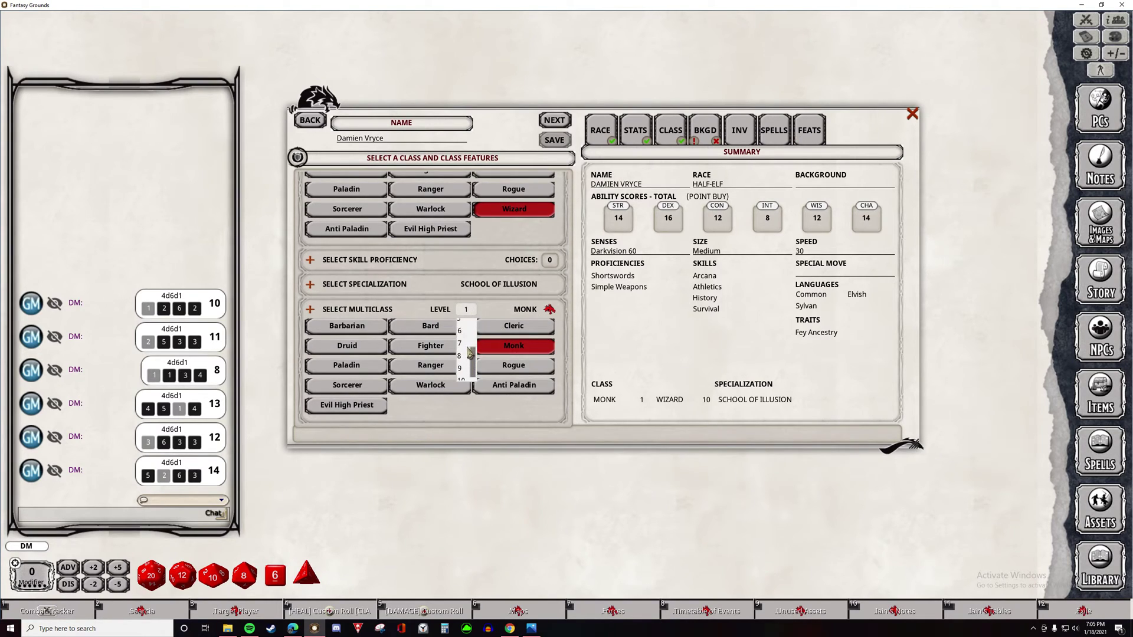
click(462, 331)
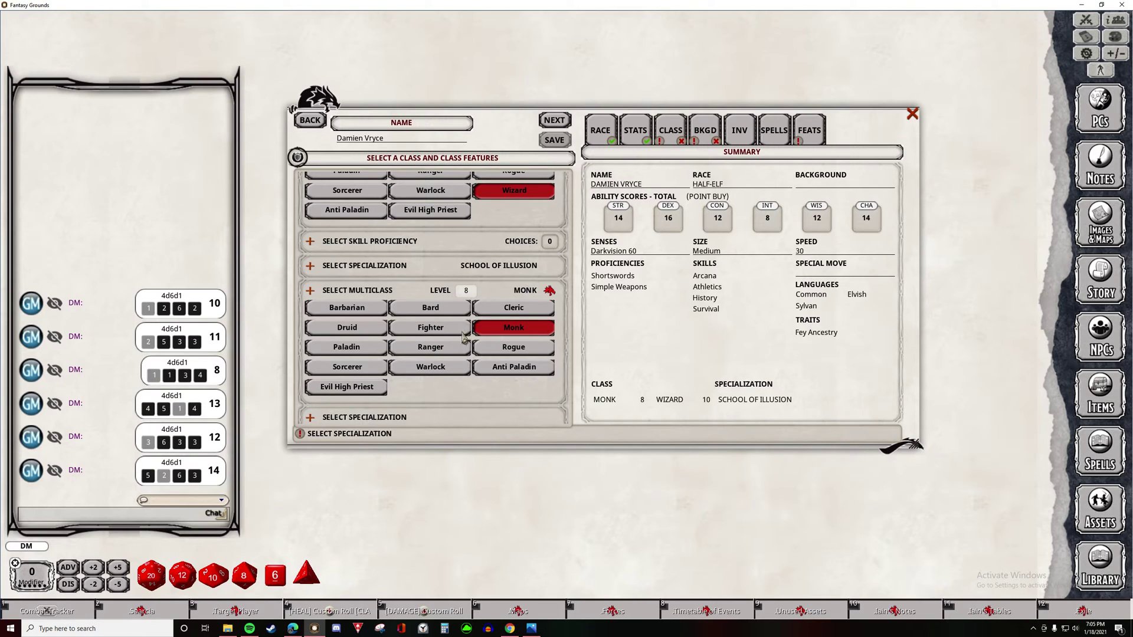
scroll(455, 325, down, 5)
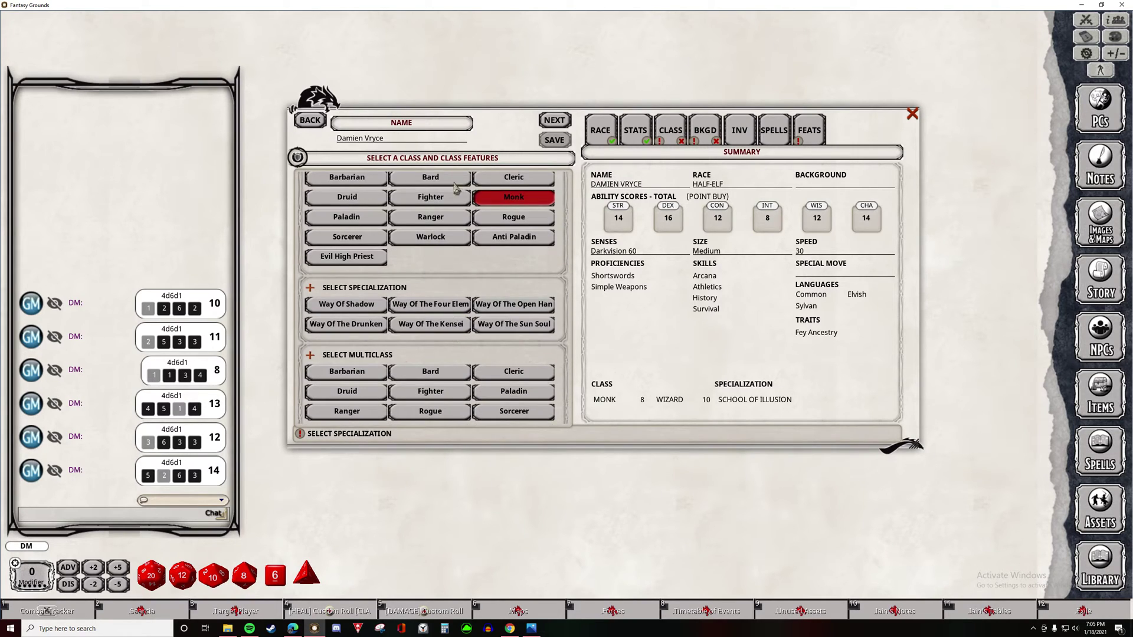
scroll(523, 212, down, 1)
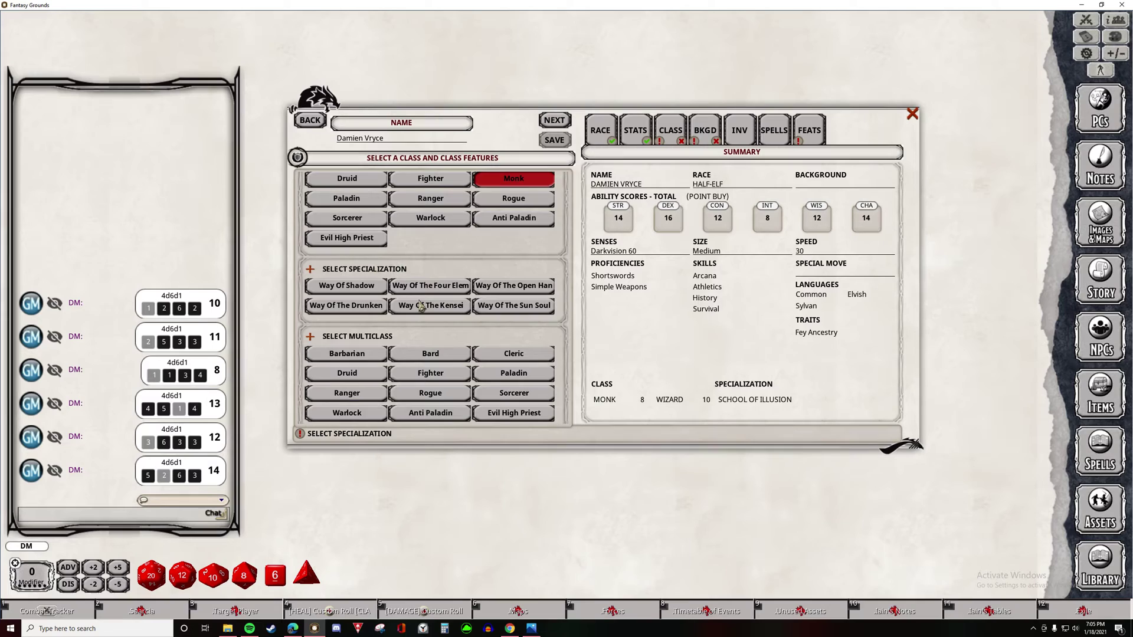
scroll(421, 306, down, 1)
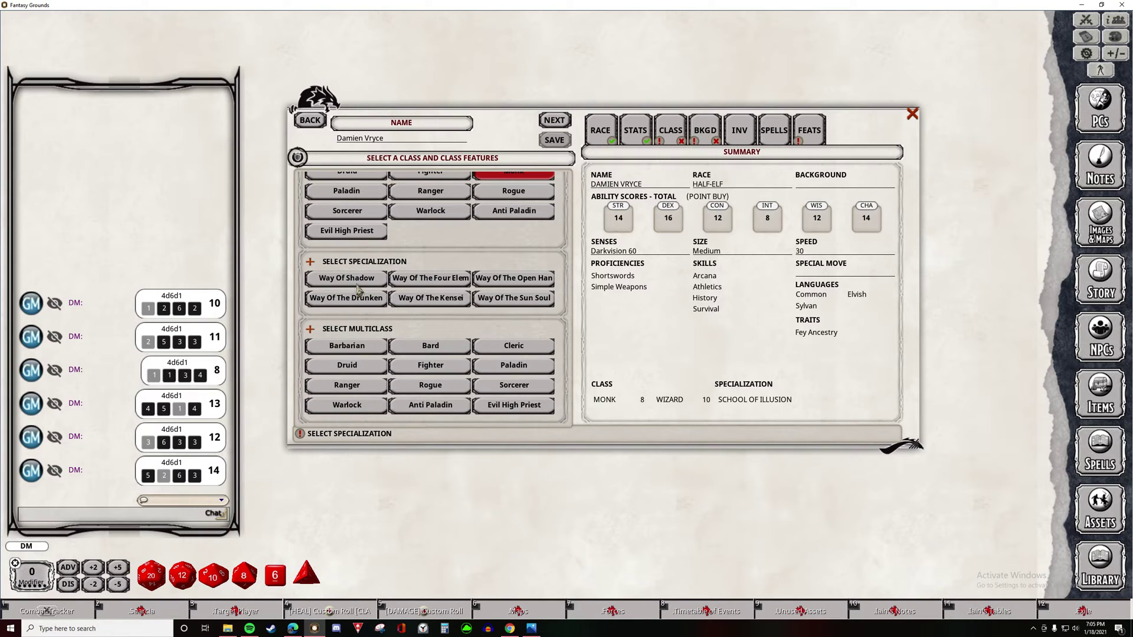
click(448, 281)
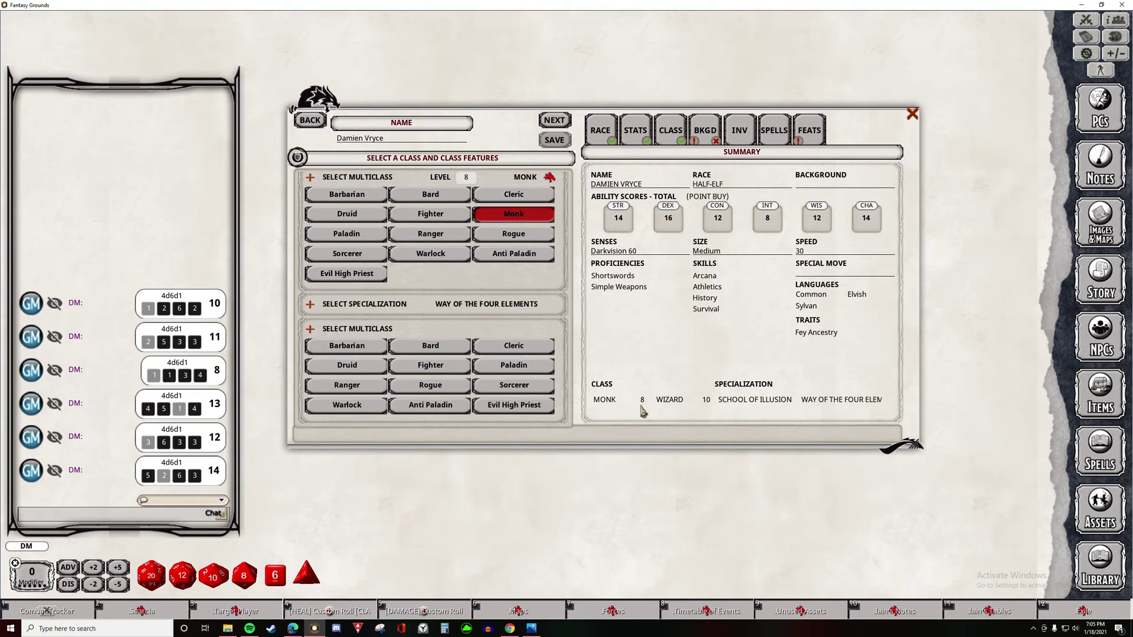
- Take the Criminal background with Dice Set as the tool proficiency
click(711, 122)
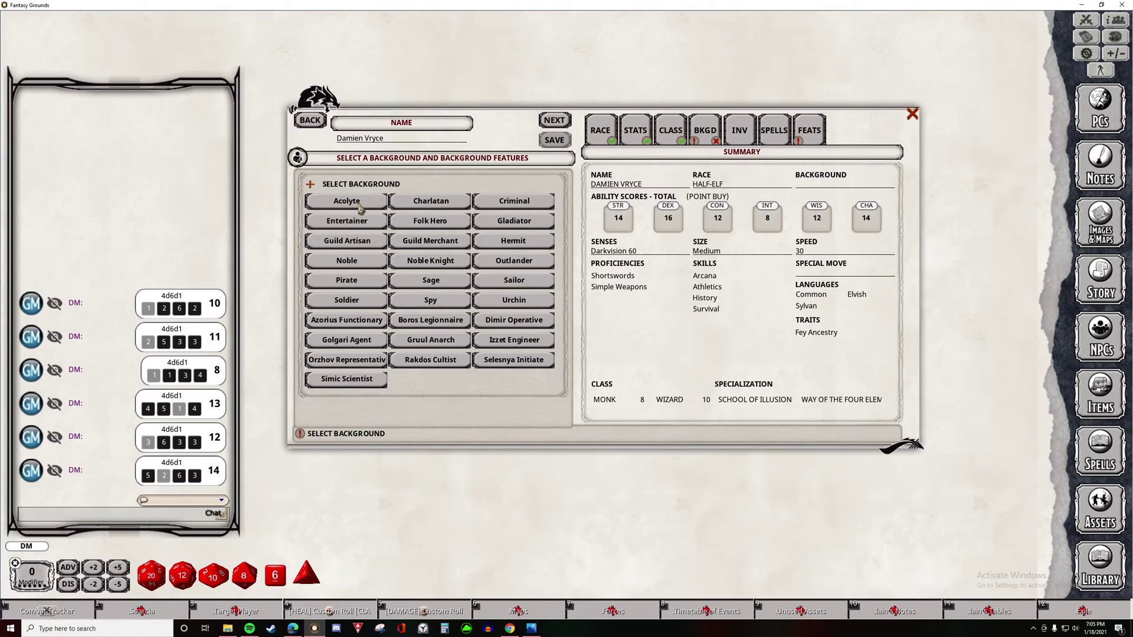
click(523, 206)
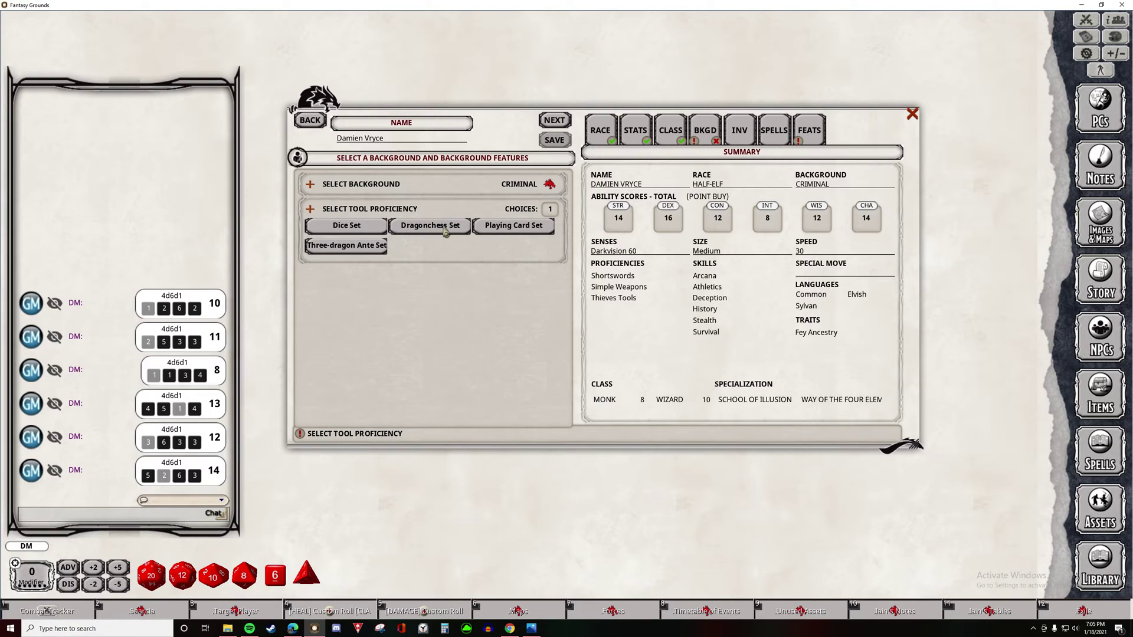
click(356, 230)
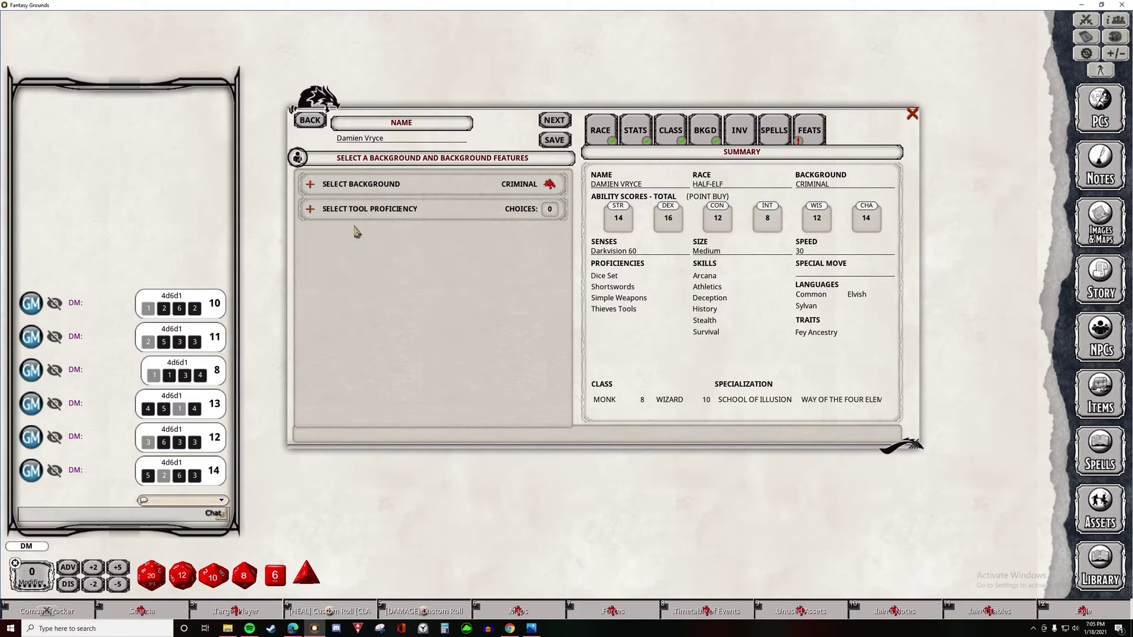
- Add a Burglar's Pack from the gear list to the inventory
click(741, 132)
text(pack)
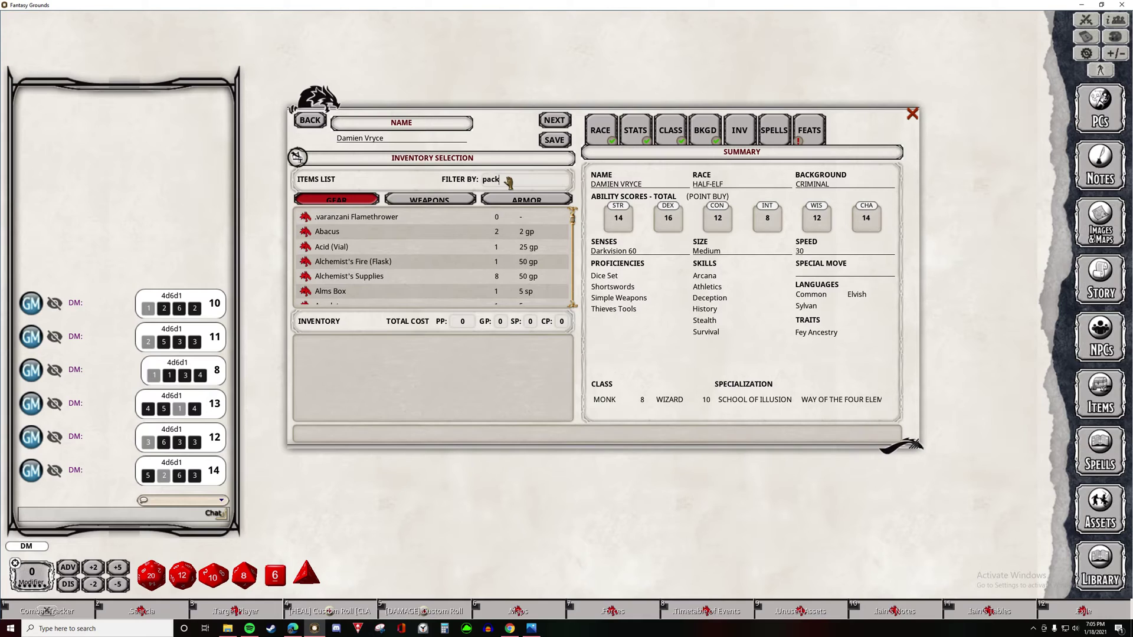
key(Tab)
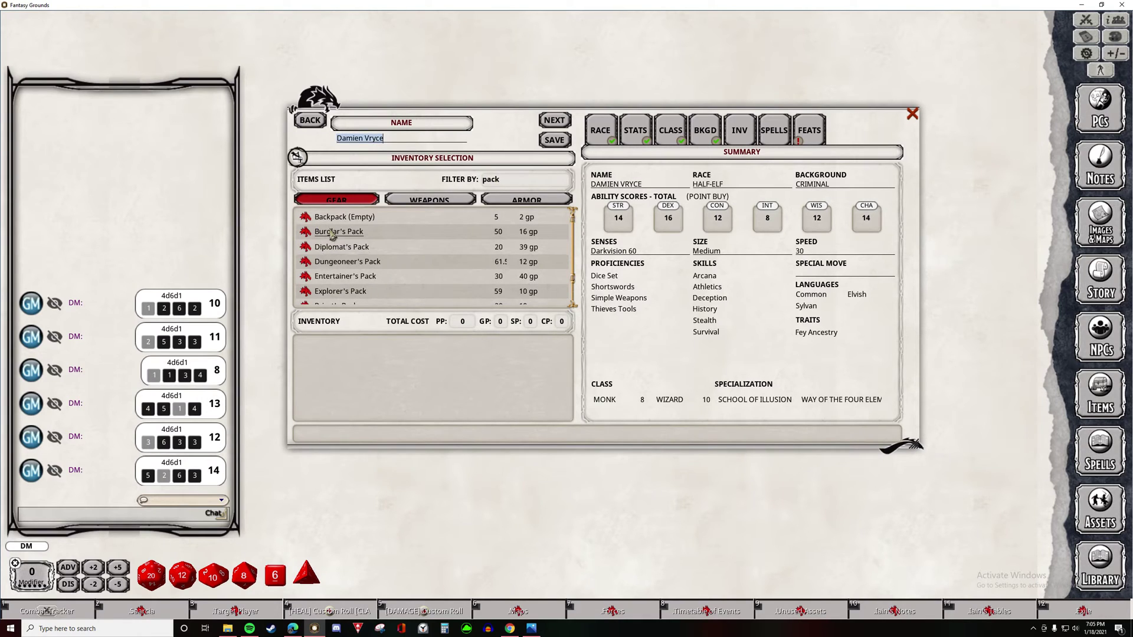
mouse_move(332, 235)
mouse_down()
mouse_move(306, 239)
mouse_move(337, 398)
mouse_up()
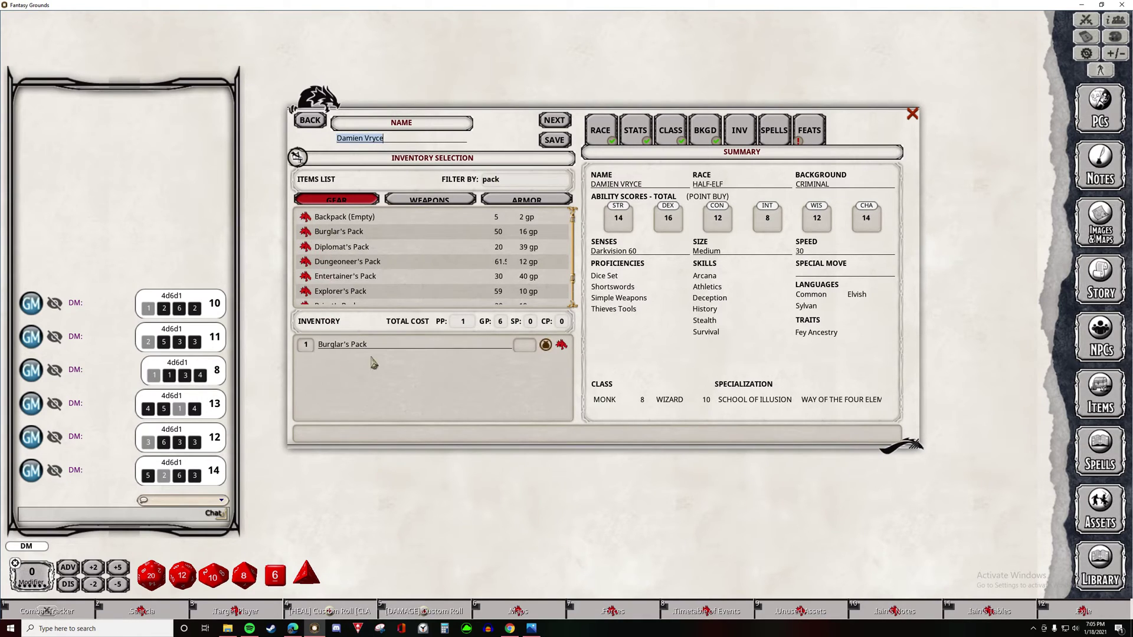
- Add a Quarterstaff to the inventory and set it to Equipped
click(434, 204)
click(527, 185)
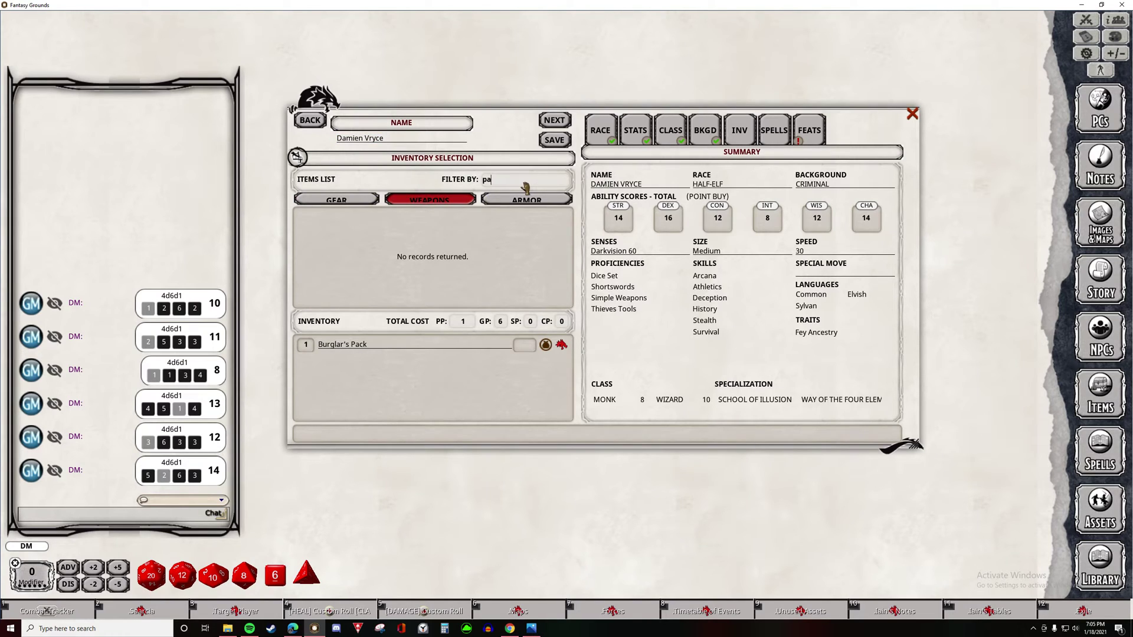
text(staff)
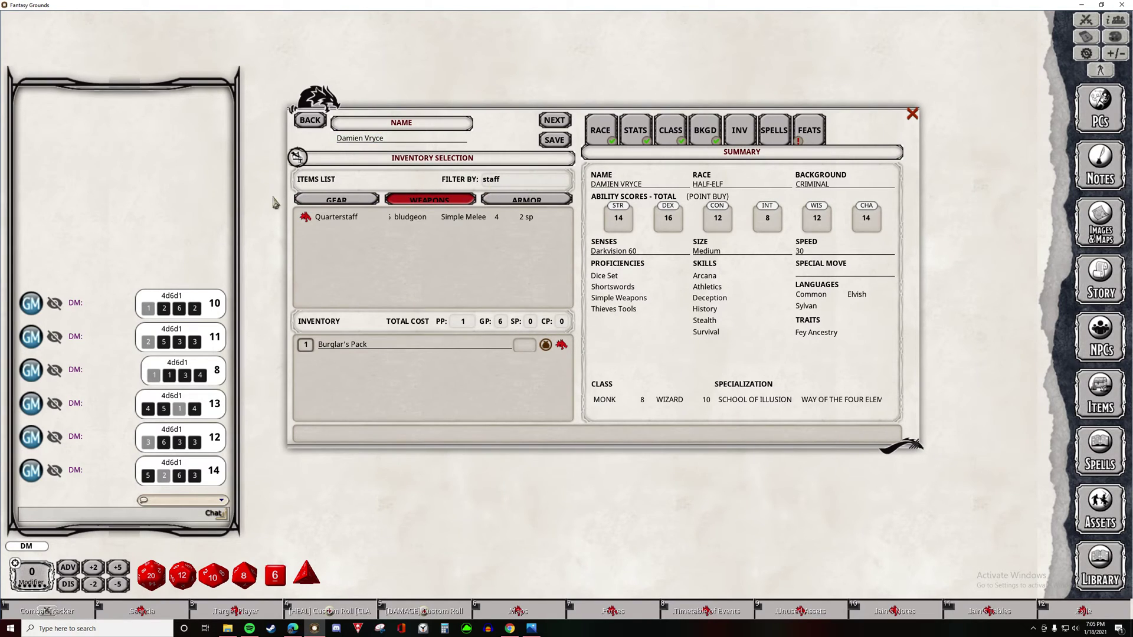
drag(305, 217, 360, 355)
click(538, 203)
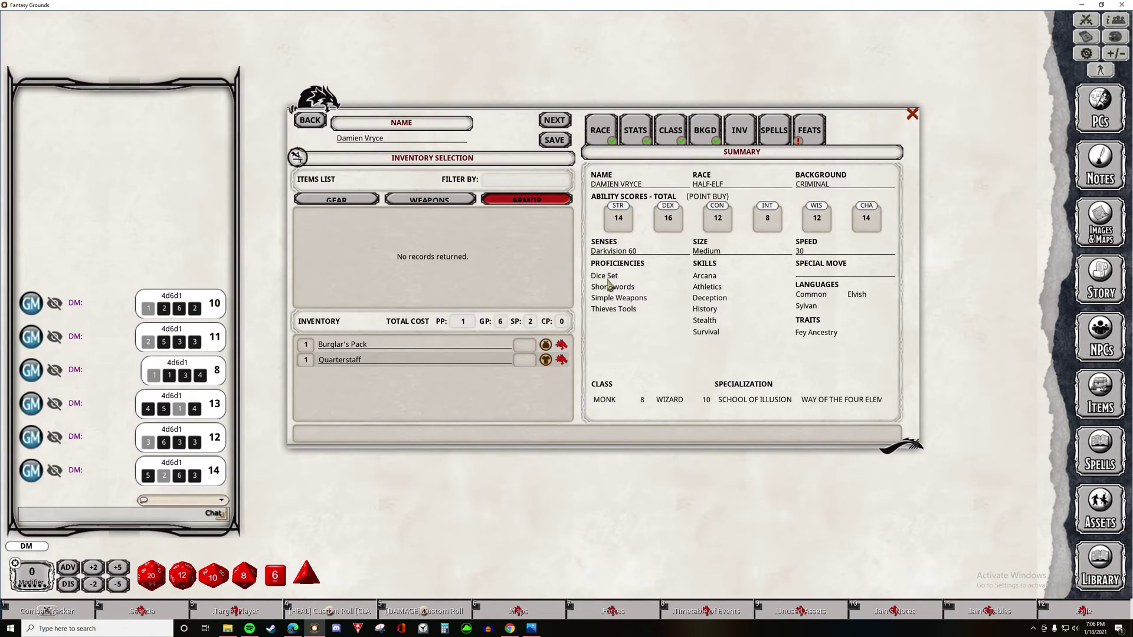
click(508, 183)
click(550, 362)
click(549, 361)
click(547, 364)
- Add Acid Splash, Blade Ward, Chill Touch and Create Bonfire to the Wizard's selected cantrips, reaching 0/5
click(778, 137)
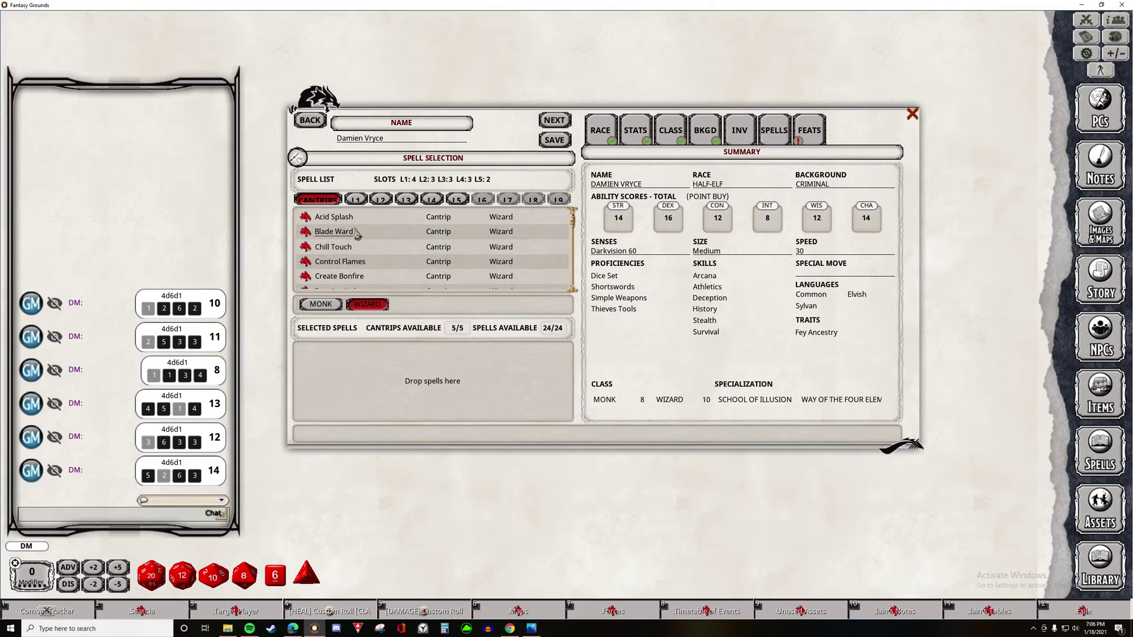
scroll(371, 237, down, 2)
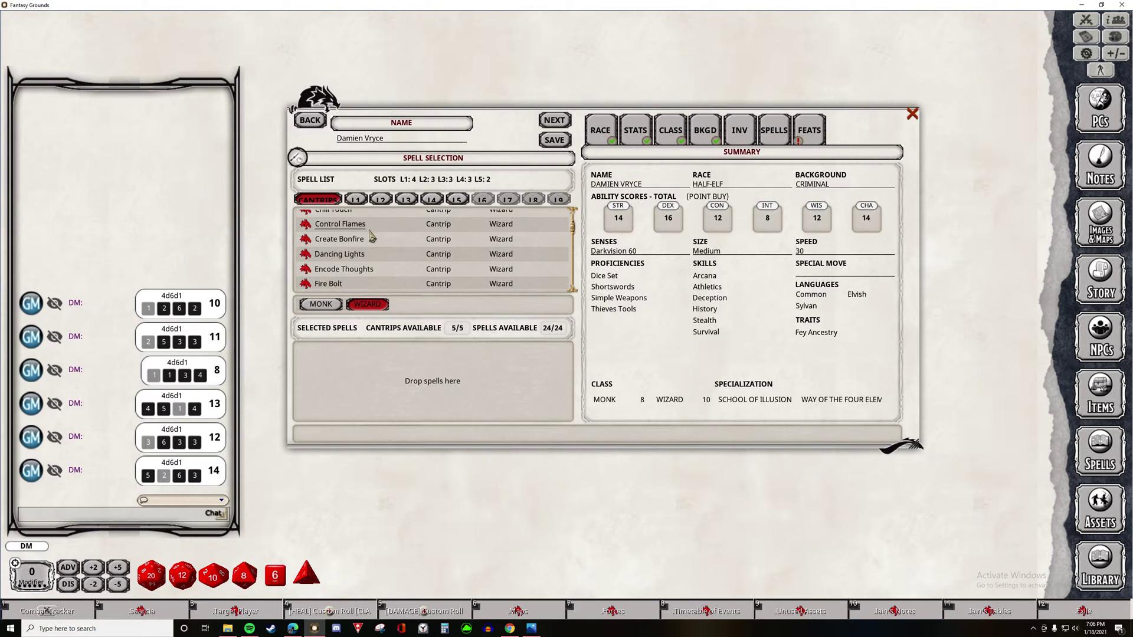
scroll(372, 237, up, 2)
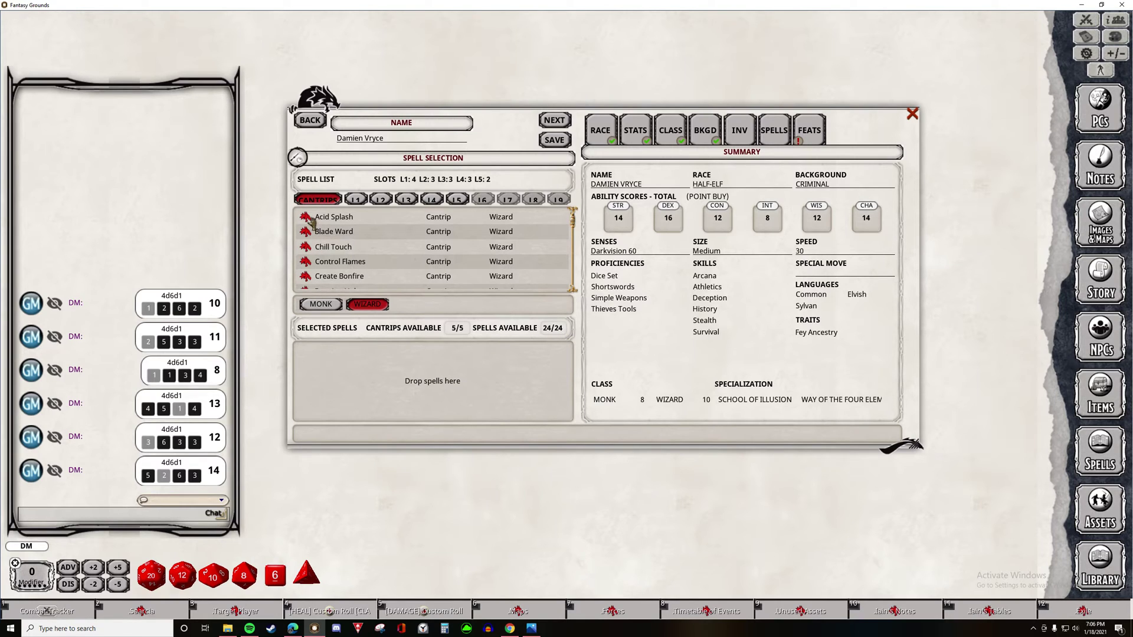
mouse_move(306, 220)
mouse_down()
mouse_move(376, 316)
mouse_move(367, 376)
mouse_up()
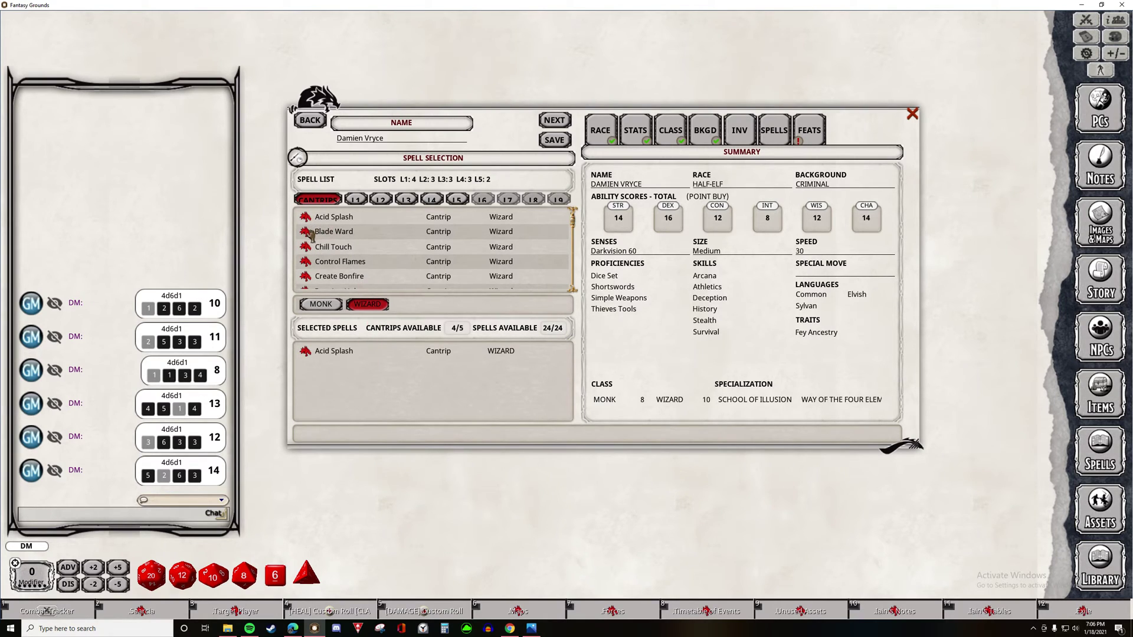
drag(308, 235, 392, 371)
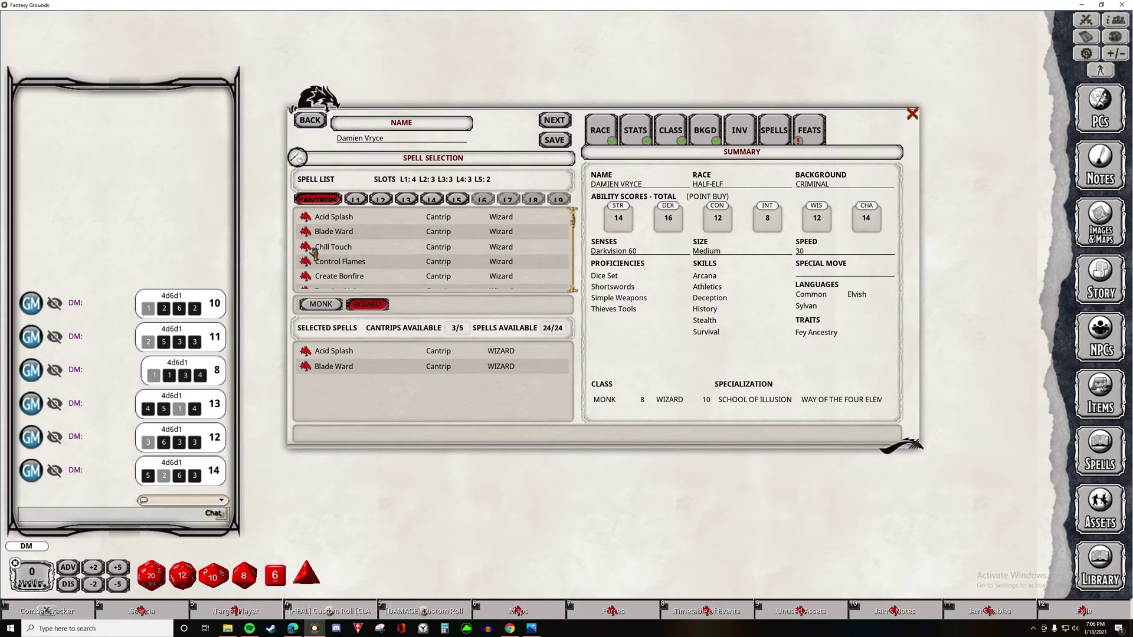
mouse_move(311, 249)
mouse_down()
mouse_move(383, 407)
mouse_move(392, 398)
mouse_up()
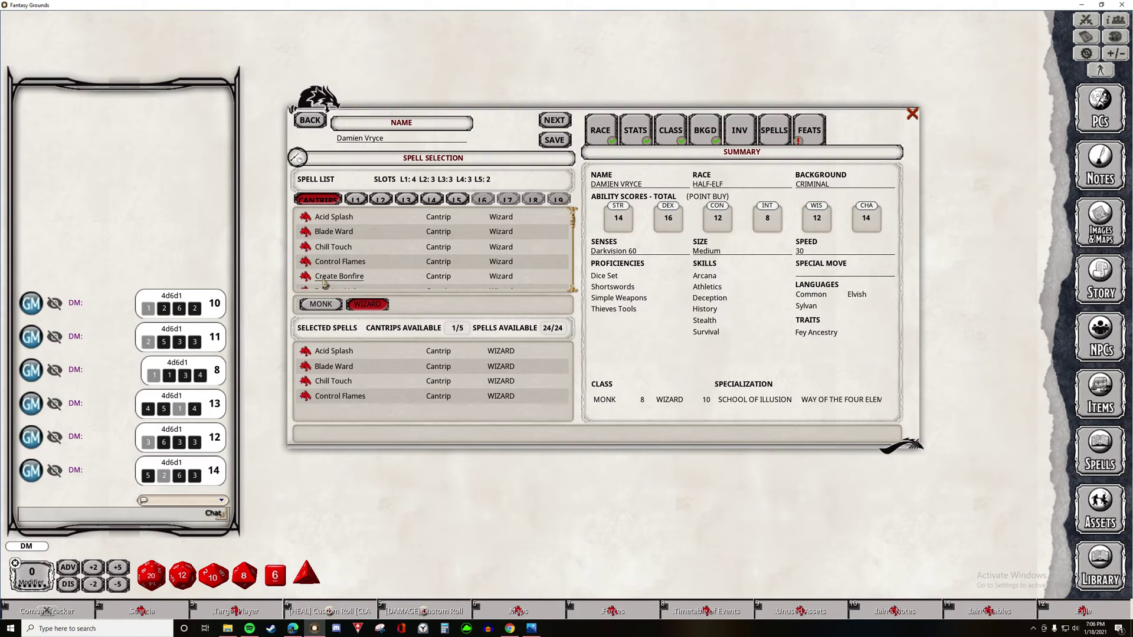
drag(316, 283, 355, 387)
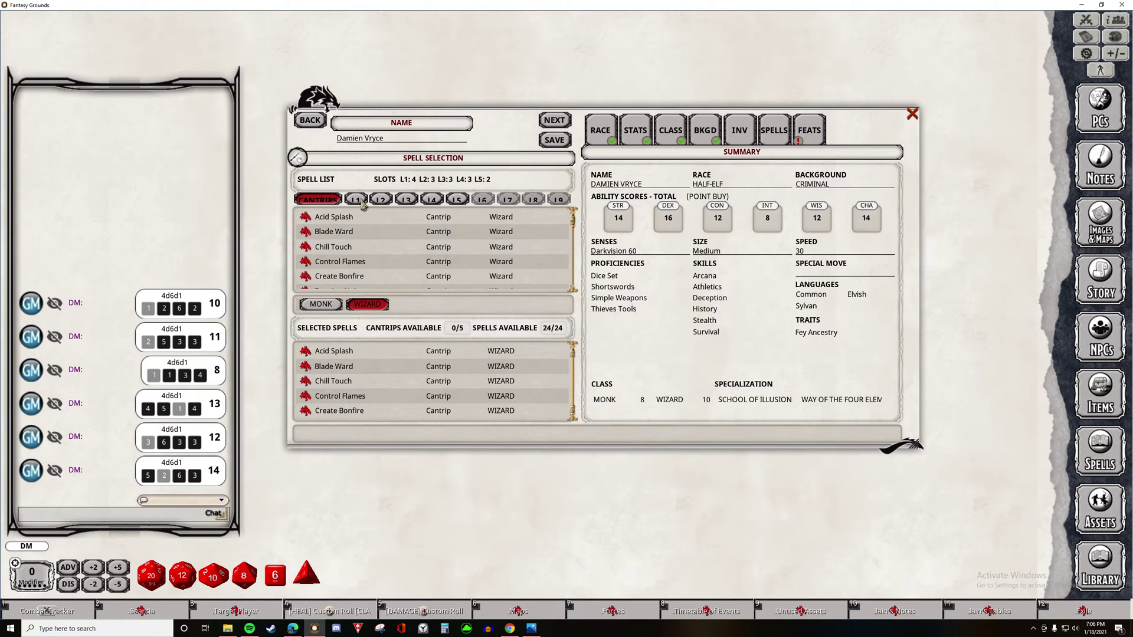
- Add four level 1 Wizard spells to Selected Spells, checking Catapult's details along the way
click(357, 200)
mouse_move(333, 224)
mouse_down()
mouse_move(319, 227)
mouse_move(339, 413)
mouse_up()
drag(332, 288, 339, 393)
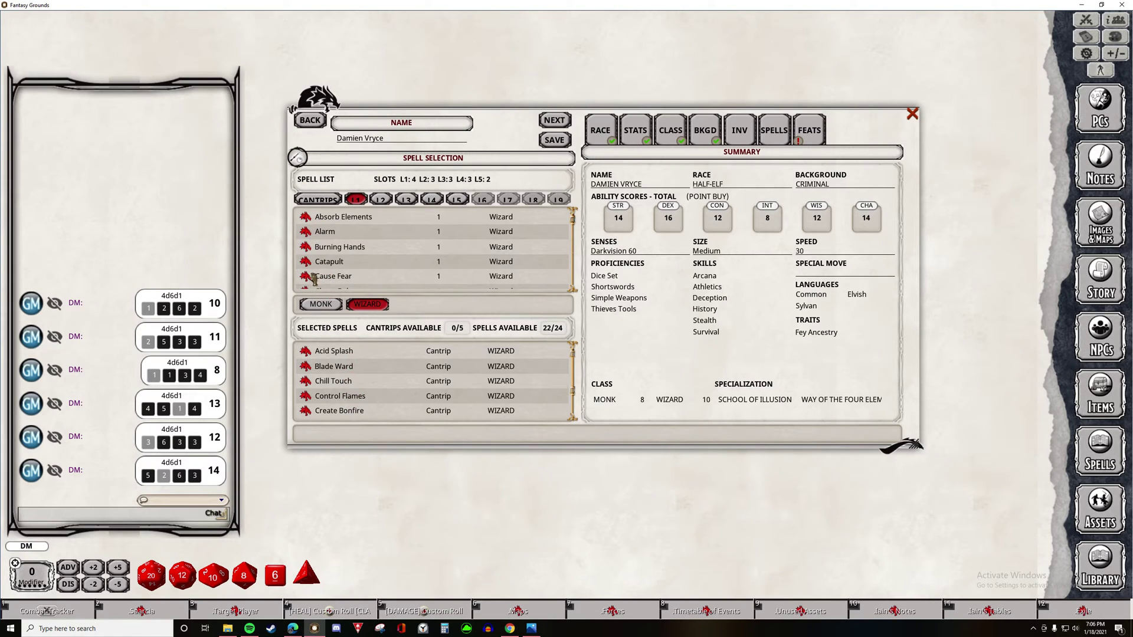
click(313, 264)
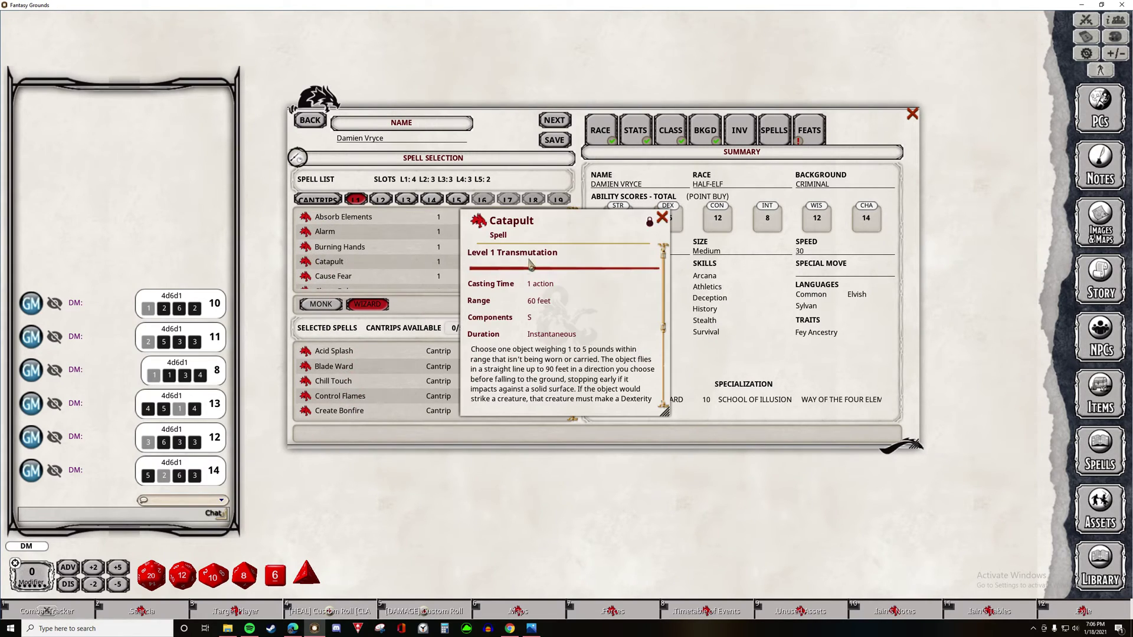
click(665, 218)
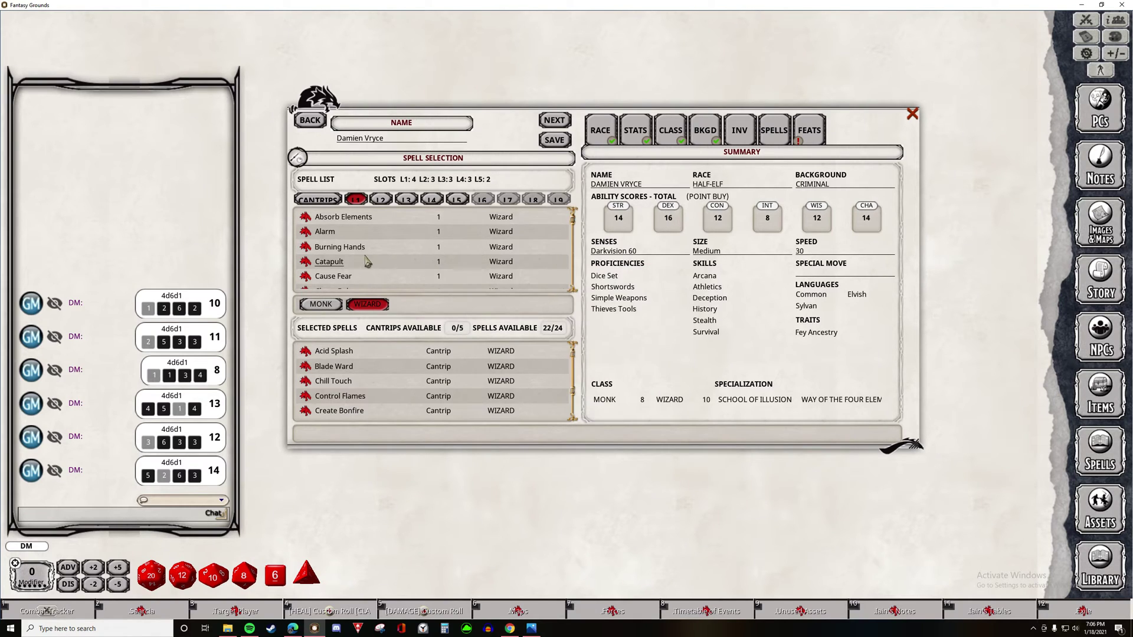
scroll(399, 241, down, 2)
drag(311, 254, 353, 384)
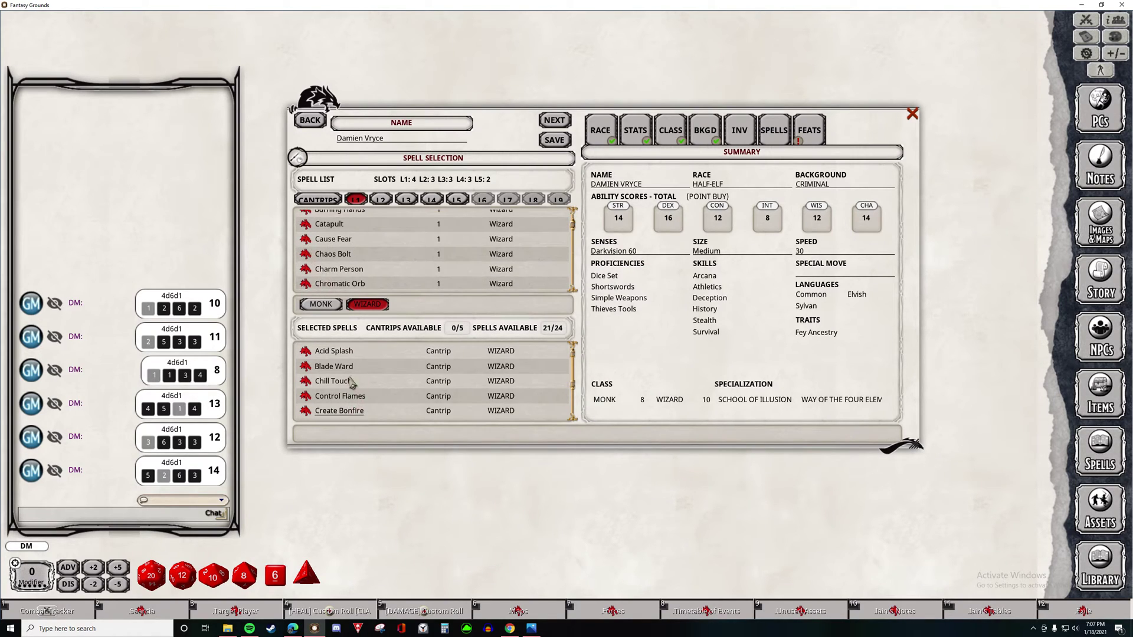
drag(308, 270, 363, 379)
- Add level 2, 3 and 4 Wizard spells, ending with Melf's Minute Meteors, reaching -1/24
click(381, 200)
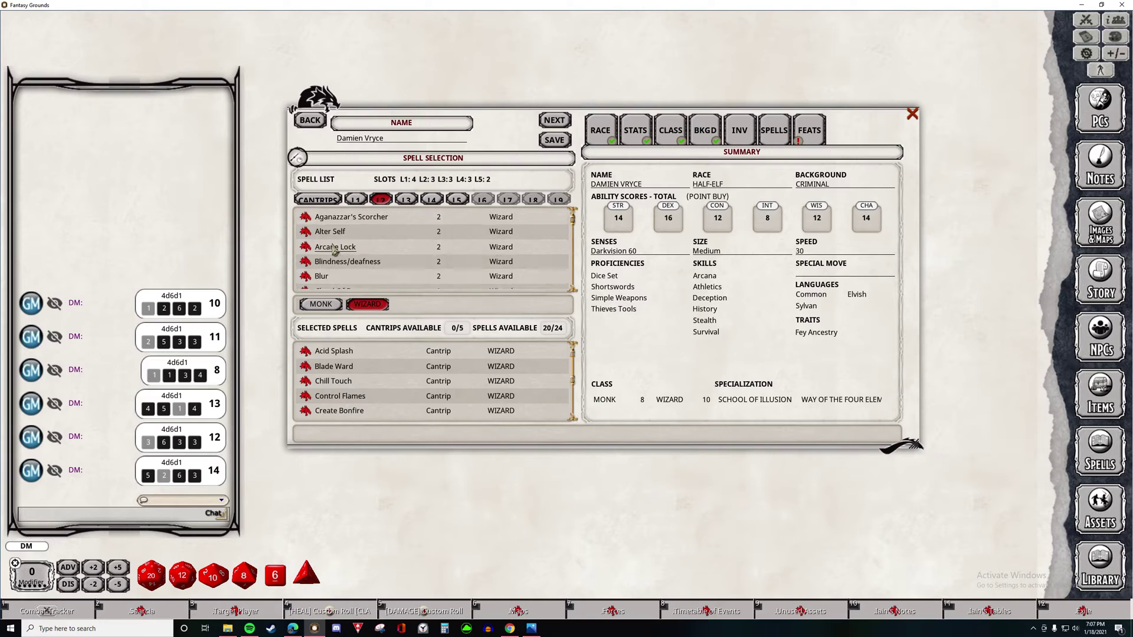
drag(310, 247, 337, 354)
mouse_move(308, 282)
mouse_down()
mouse_move(373, 317)
mouse_move(394, 348)
mouse_up()
click(412, 200)
drag(310, 236, 370, 366)
mouse_move(328, 273)
mouse_down()
mouse_move(342, 357)
mouse_move(346, 289)
mouse_move(340, 369)
mouse_up()
drag(315, 291, 366, 342)
click(432, 201)
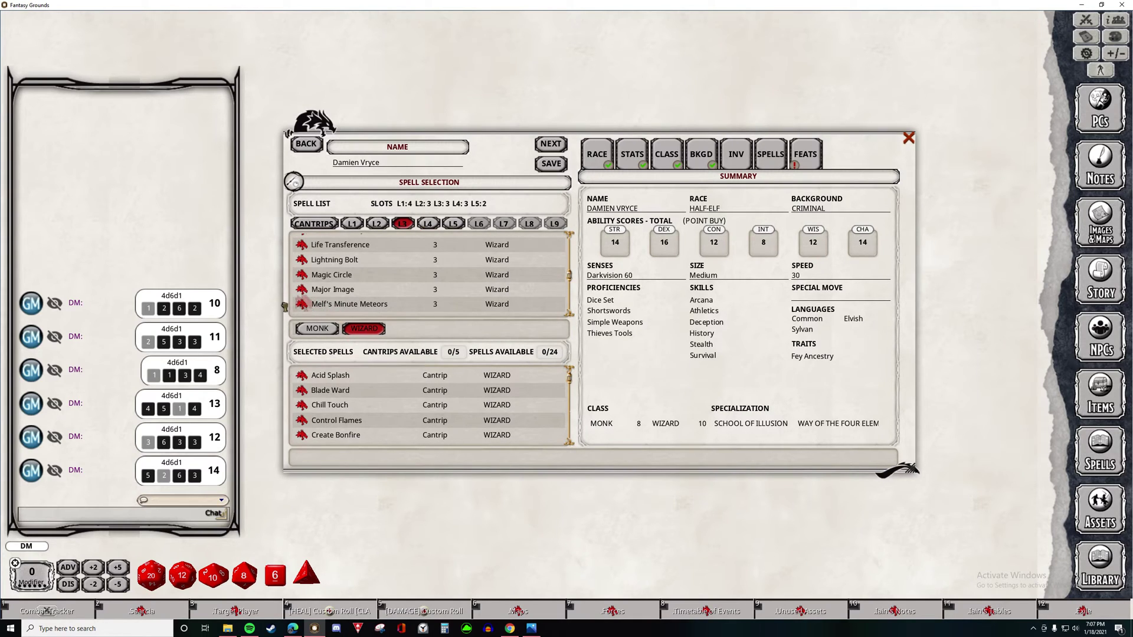
drag(285, 306, 363, 379)
- Delete Blade Ward from Selected Spells and add a replacement cantrip, leaving 0/24 spells and 0/5 cantrips
right_click(339, 399)
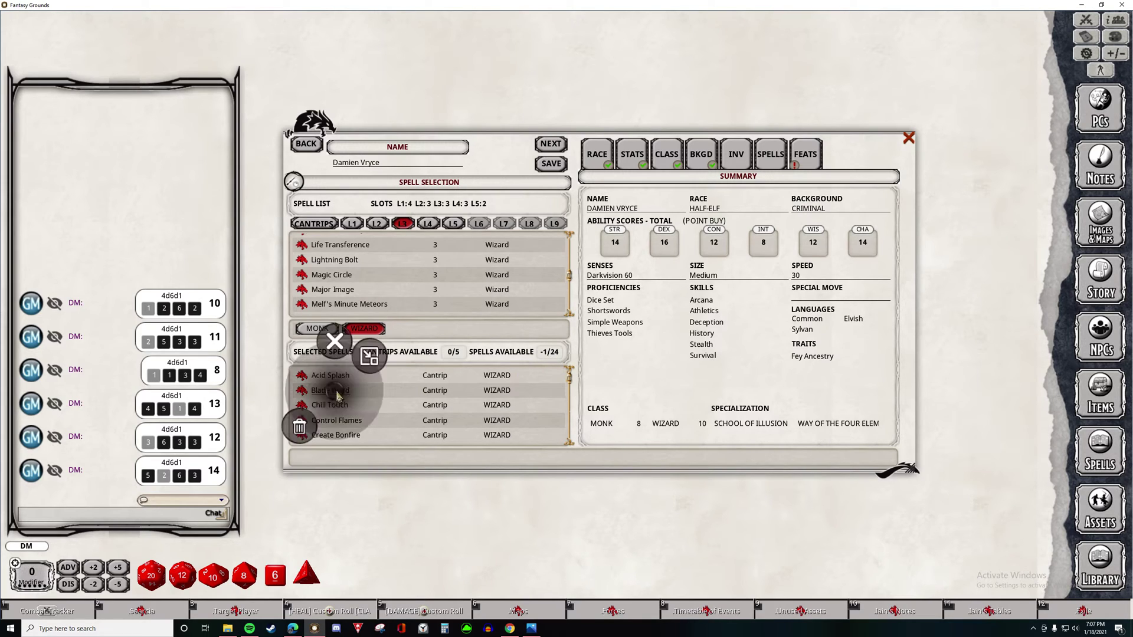
click(300, 418)
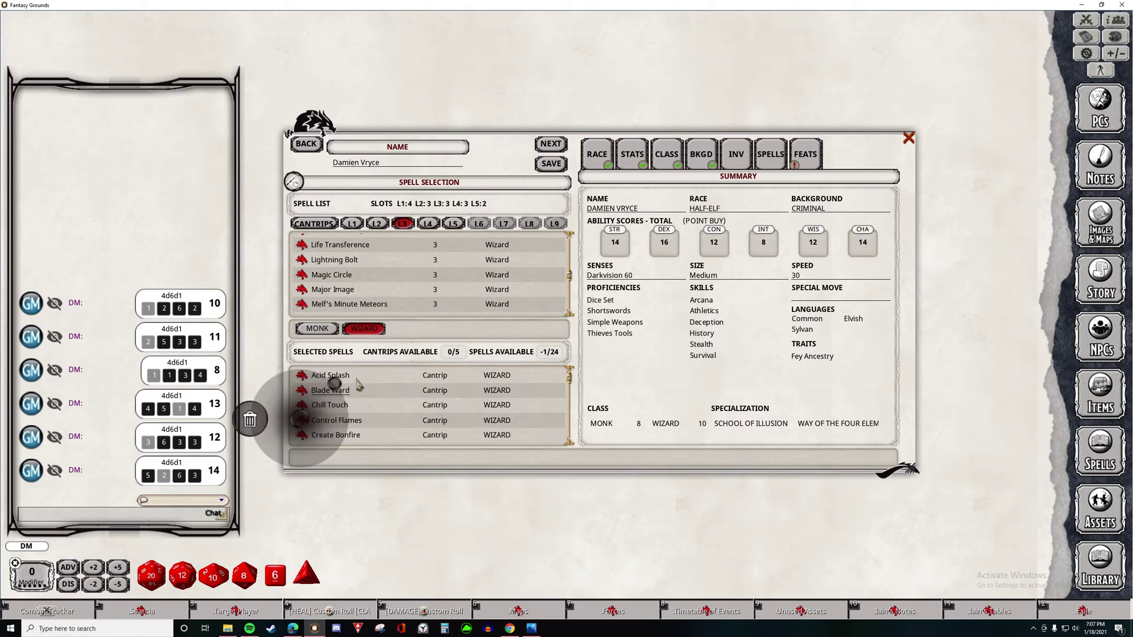
click(273, 306)
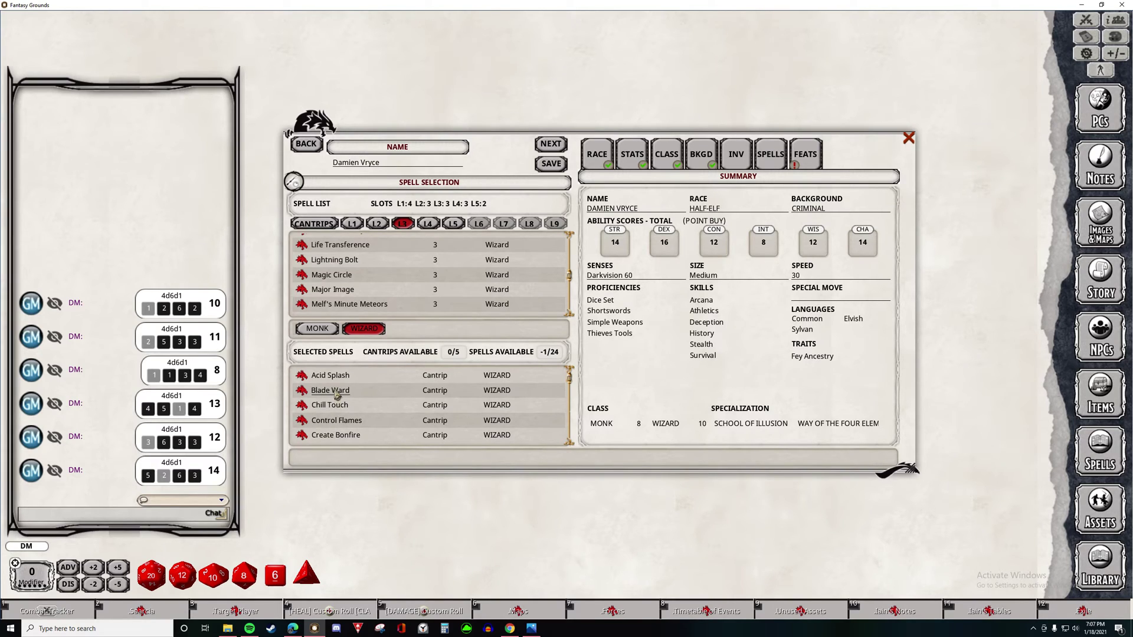
right_click(335, 399)
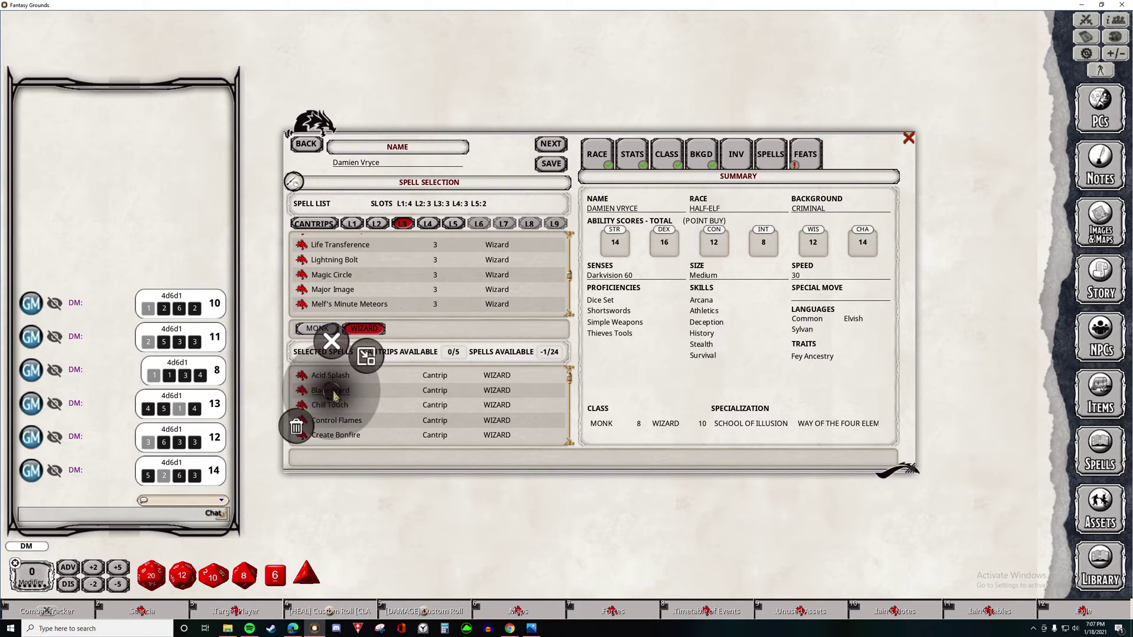
click(298, 418)
click(265, 424)
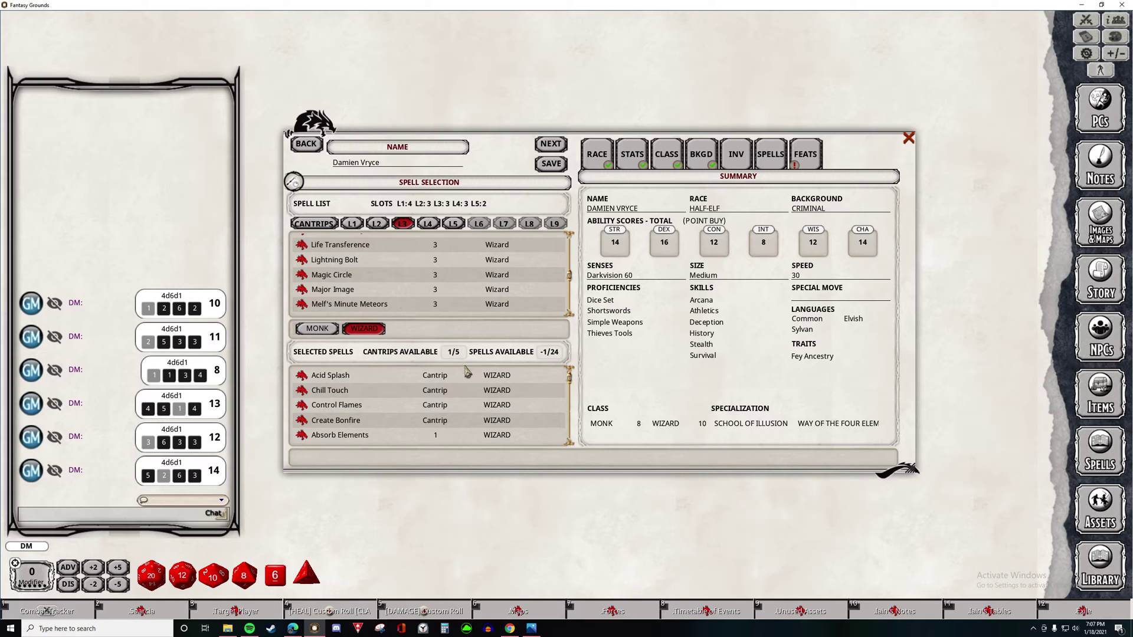
click(322, 225)
drag(313, 271, 367, 374)
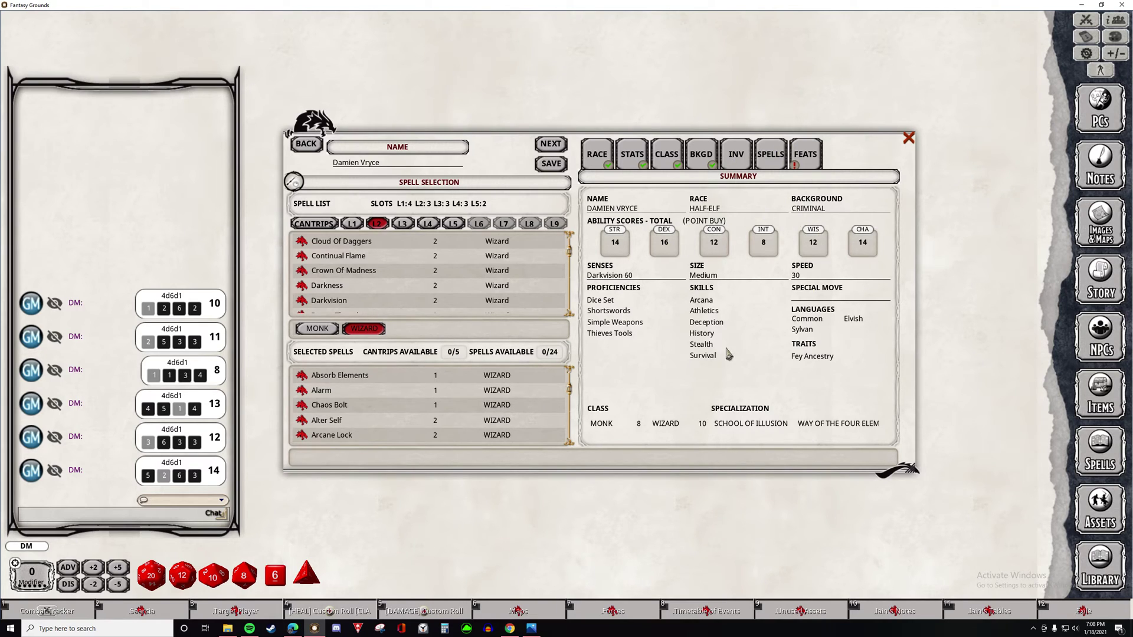
- Use the Wizard level 4 ability score improvement to raise Intelligence
click(774, 158)
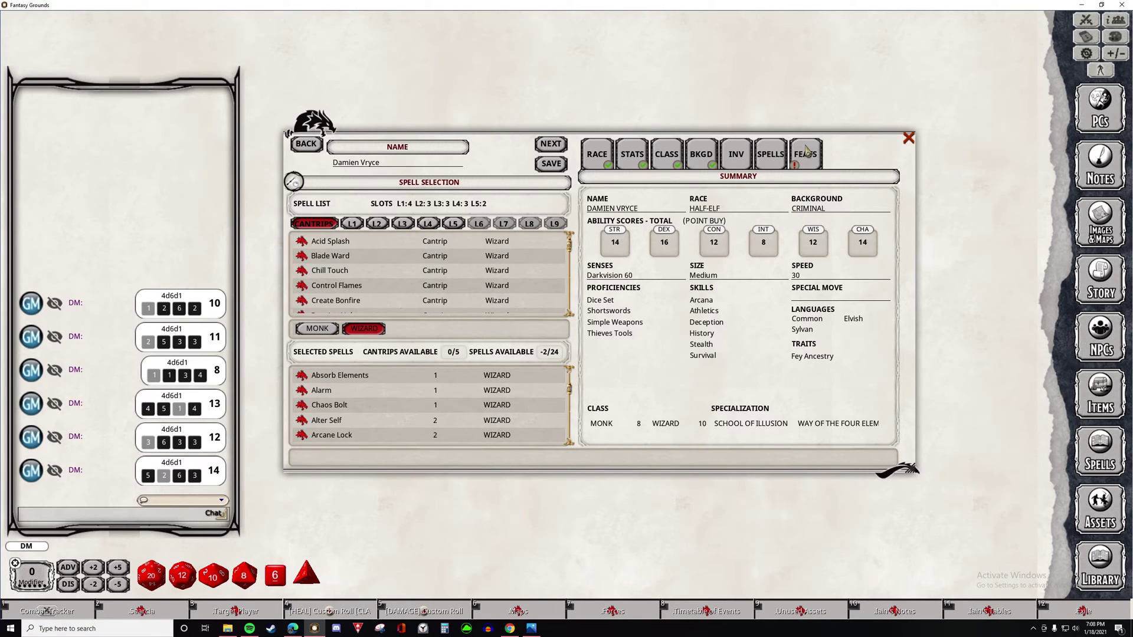
click(817, 157)
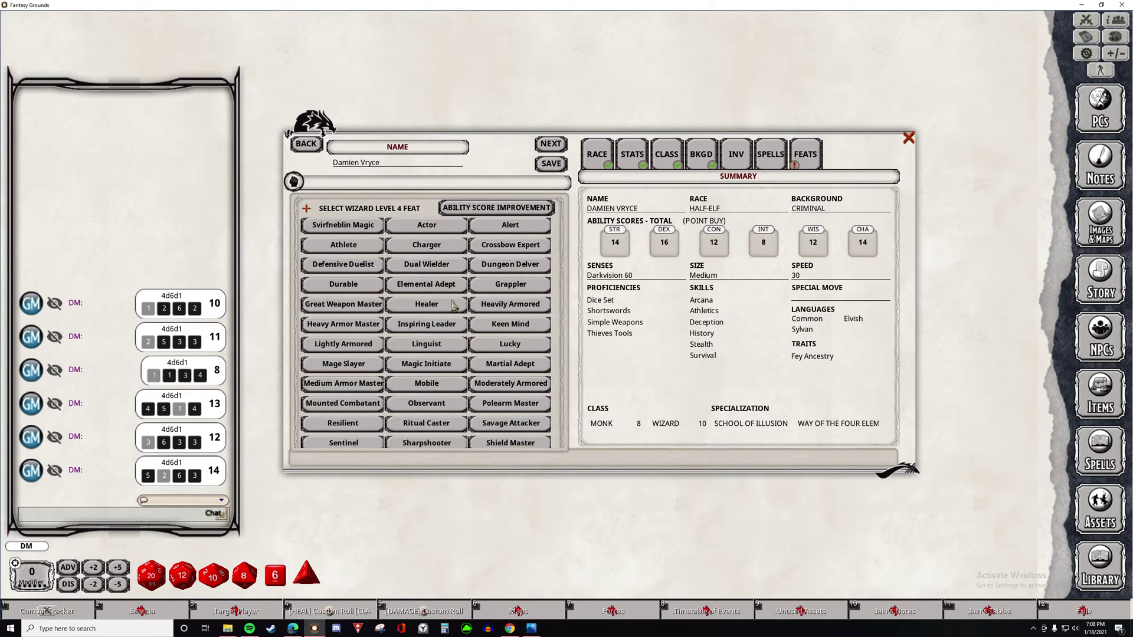
click(484, 212)
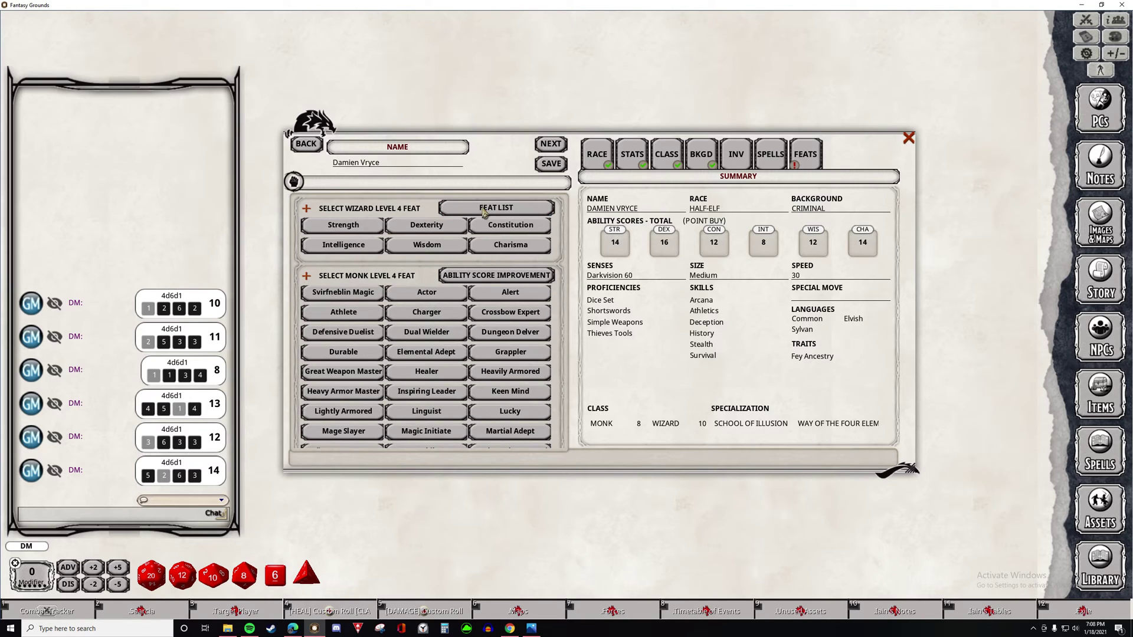
click(362, 251)
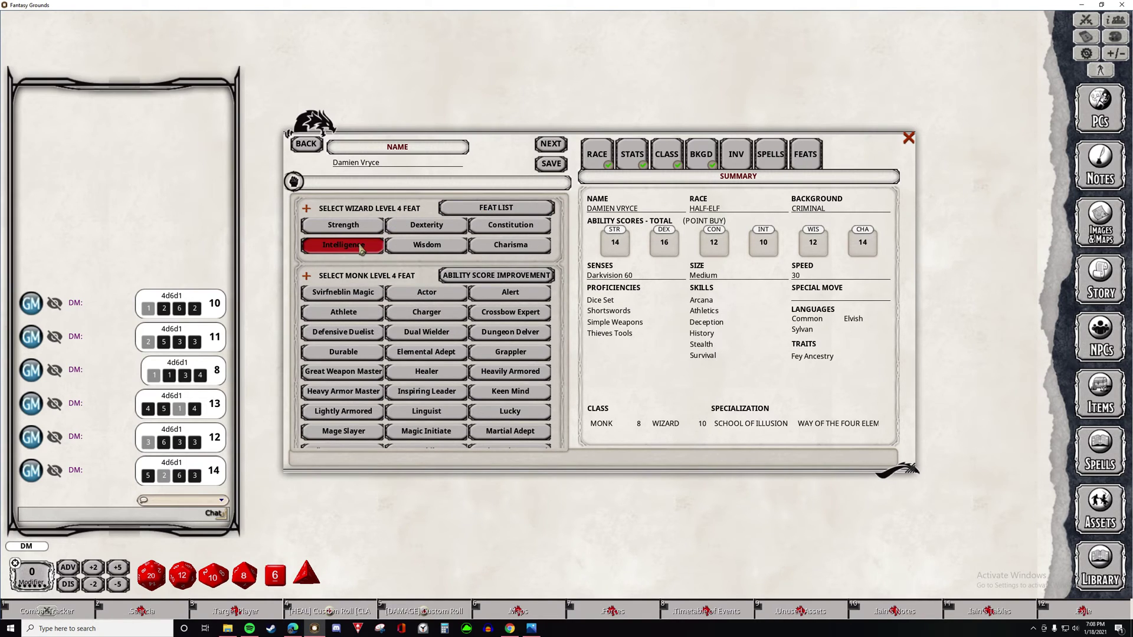
scroll(418, 234, down, 2)
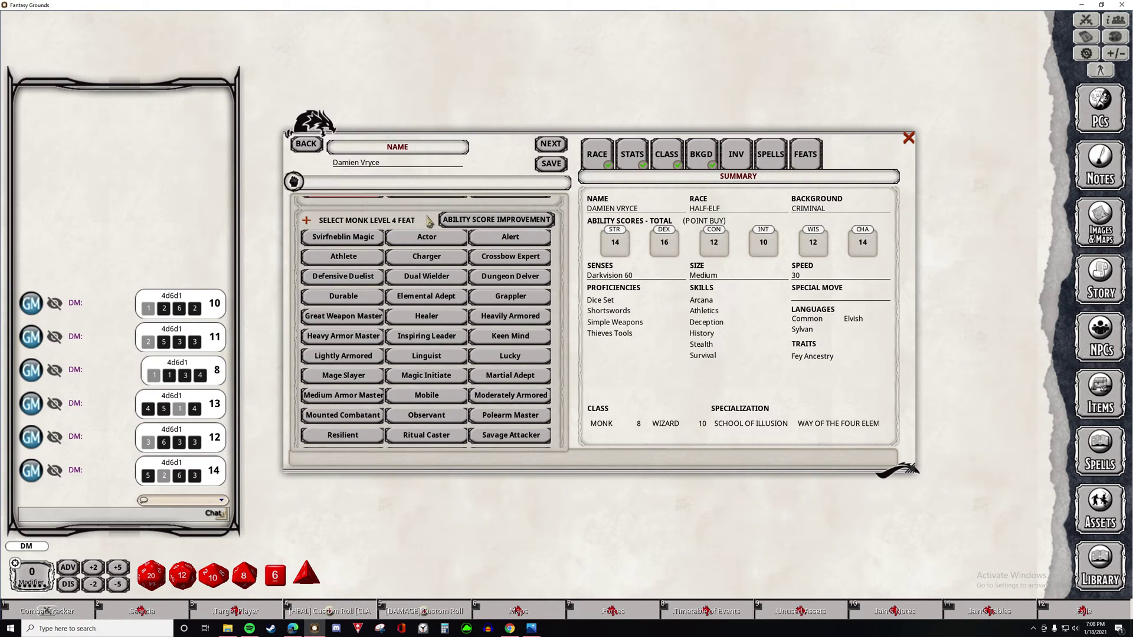
scroll(430, 264, down, 1)
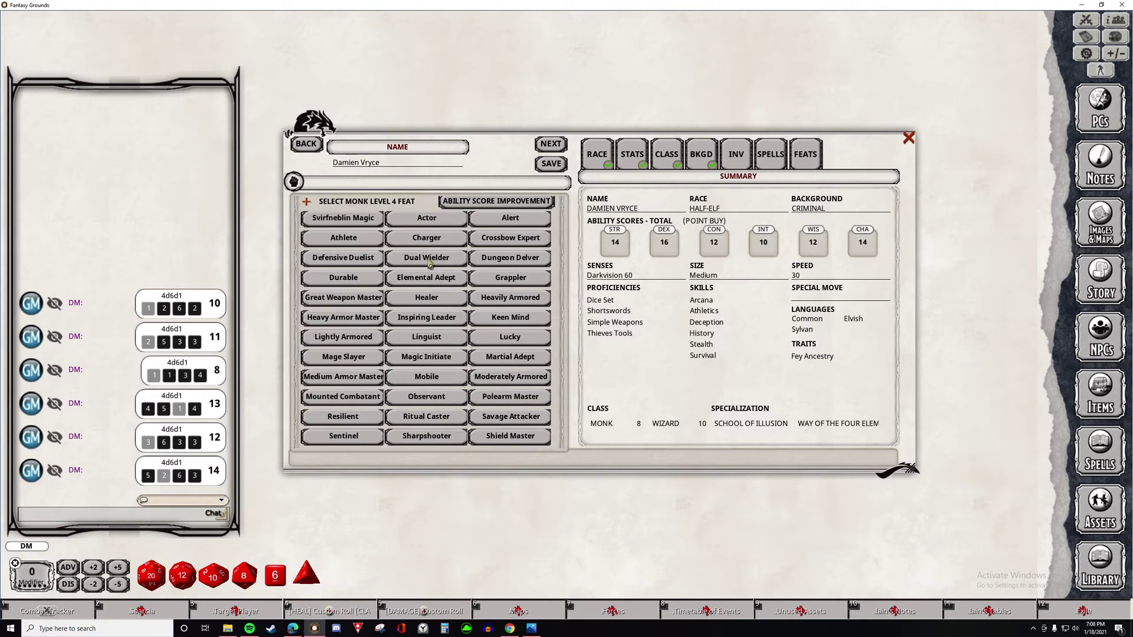
- Take Grappler as the Monk level 4 feat and War Caster at Wizard level 8
click(514, 285)
scroll(431, 271, down, 15)
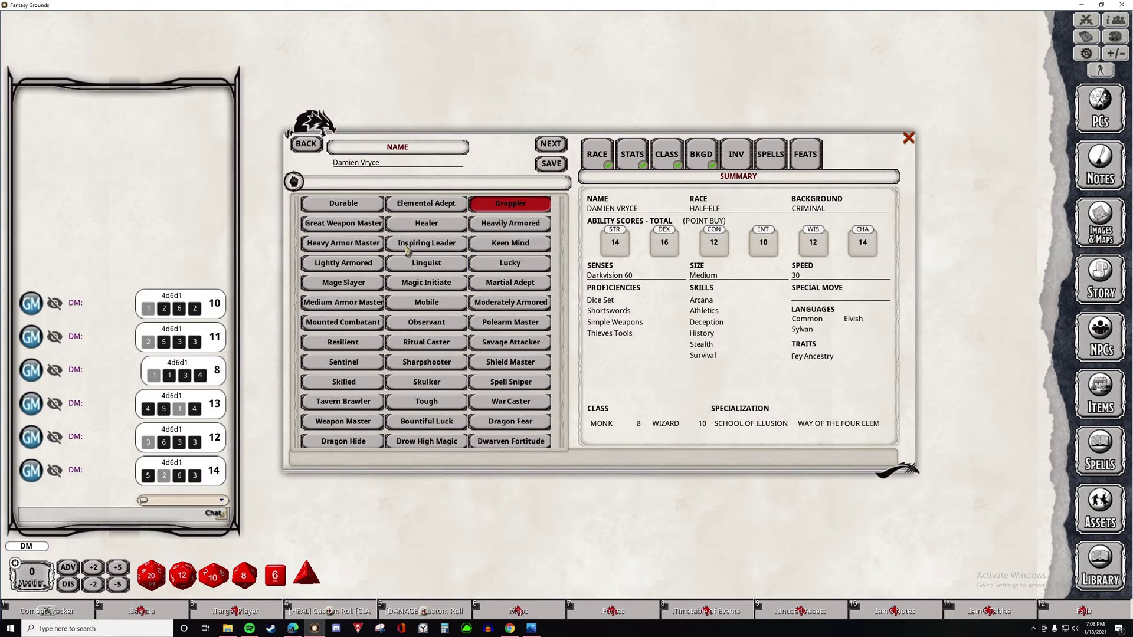
scroll(405, 299, down, 7)
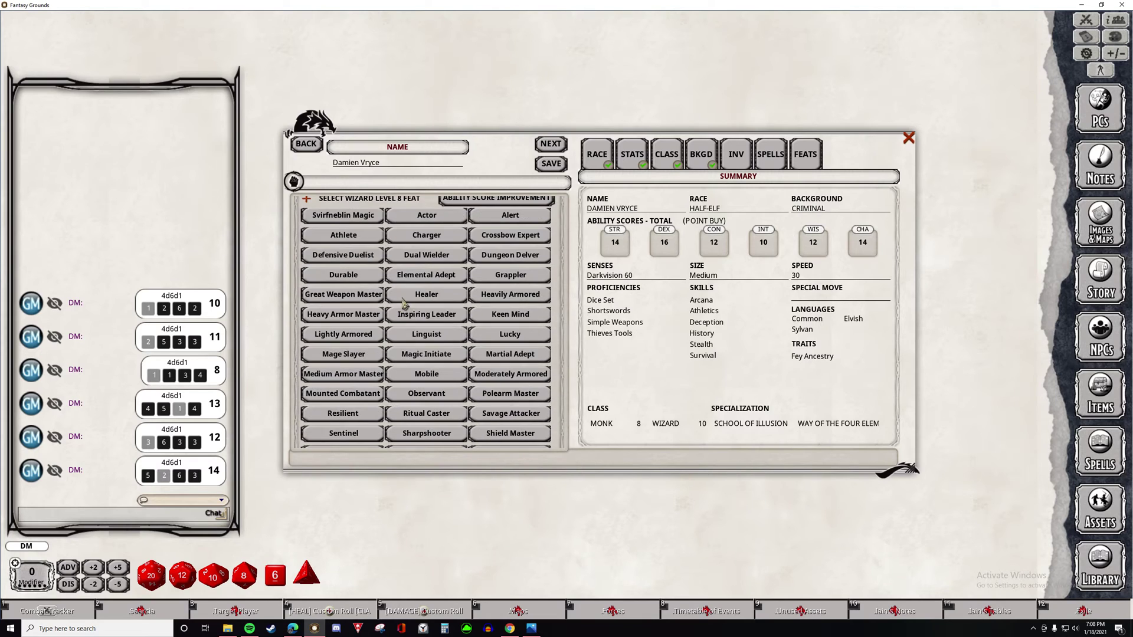
scroll(436, 262, down, 2)
scroll(478, 325, down, 2)
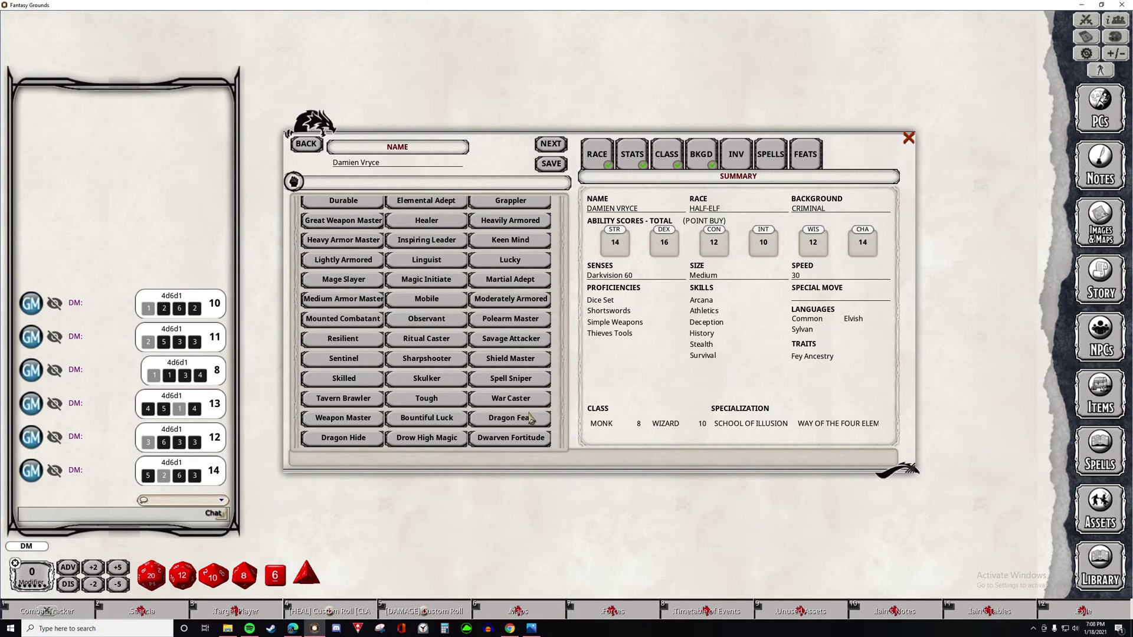
click(524, 400)
- Use the Monk level 8 ability score improvement to raise Dexterity to 18
scroll(469, 341, down, 15)
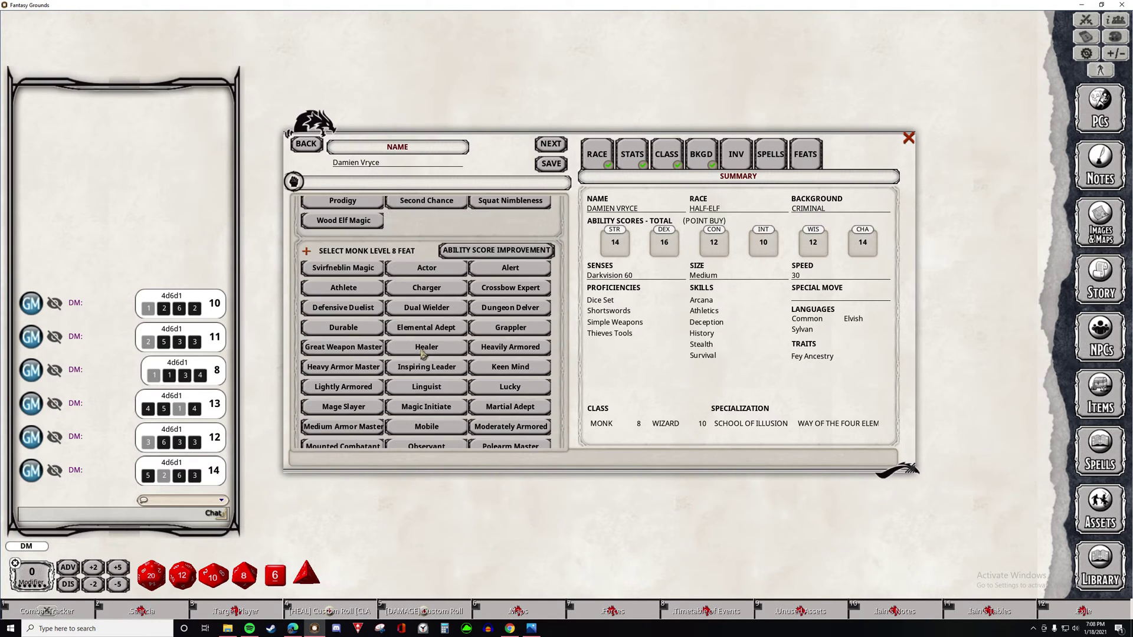
scroll(379, 258, down, 2)
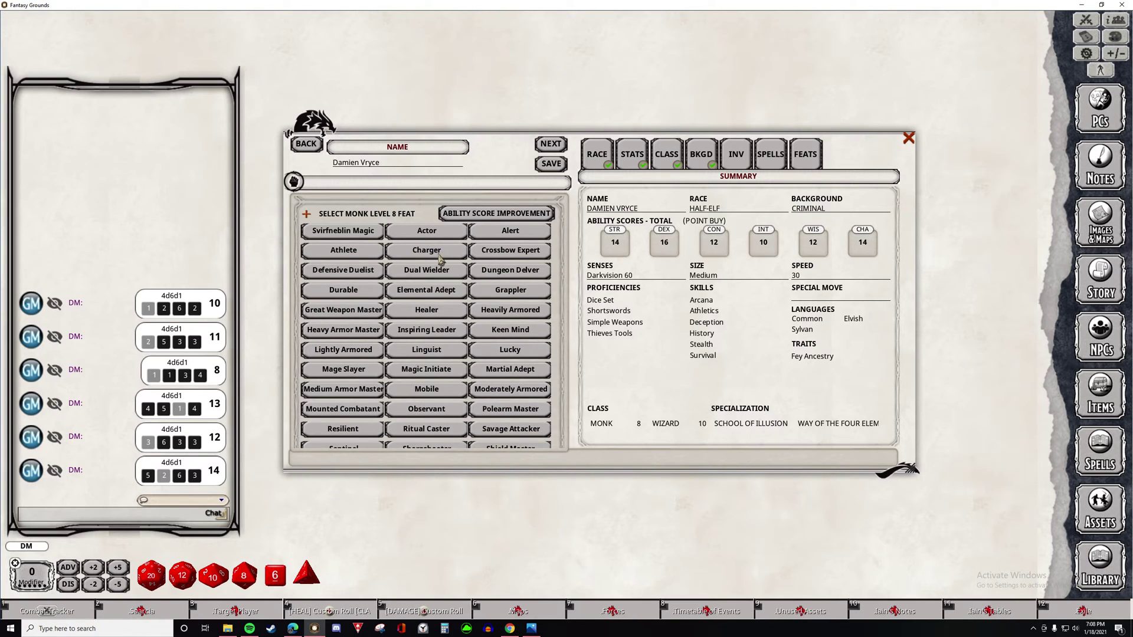
scroll(441, 258, down, 2)
scroll(511, 242, up, 3)
click(510, 236)
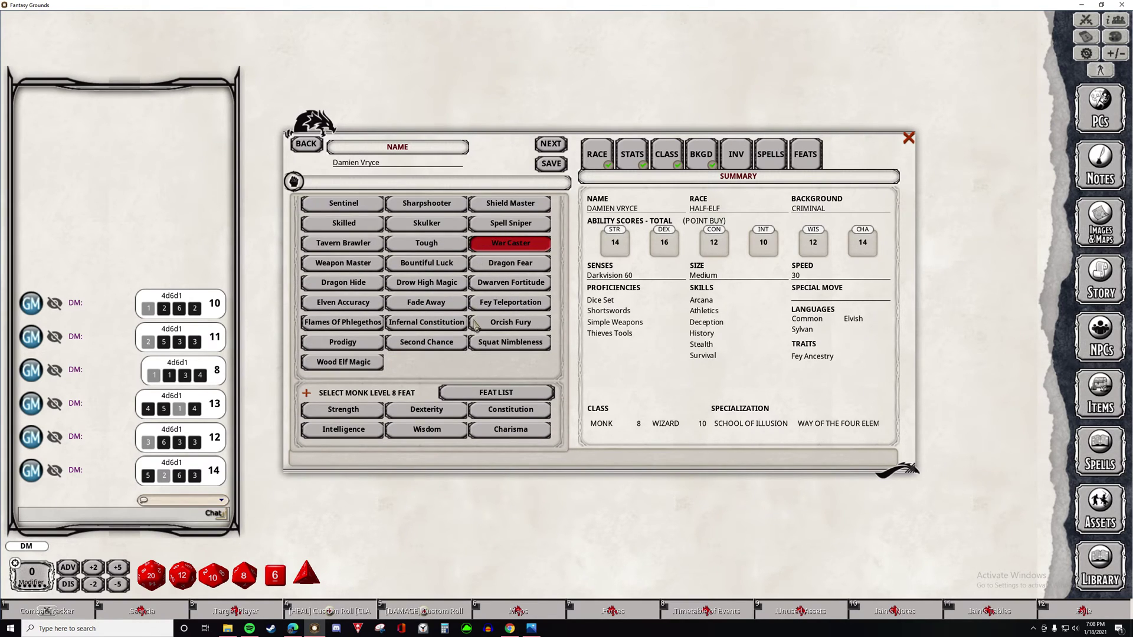
click(434, 412)
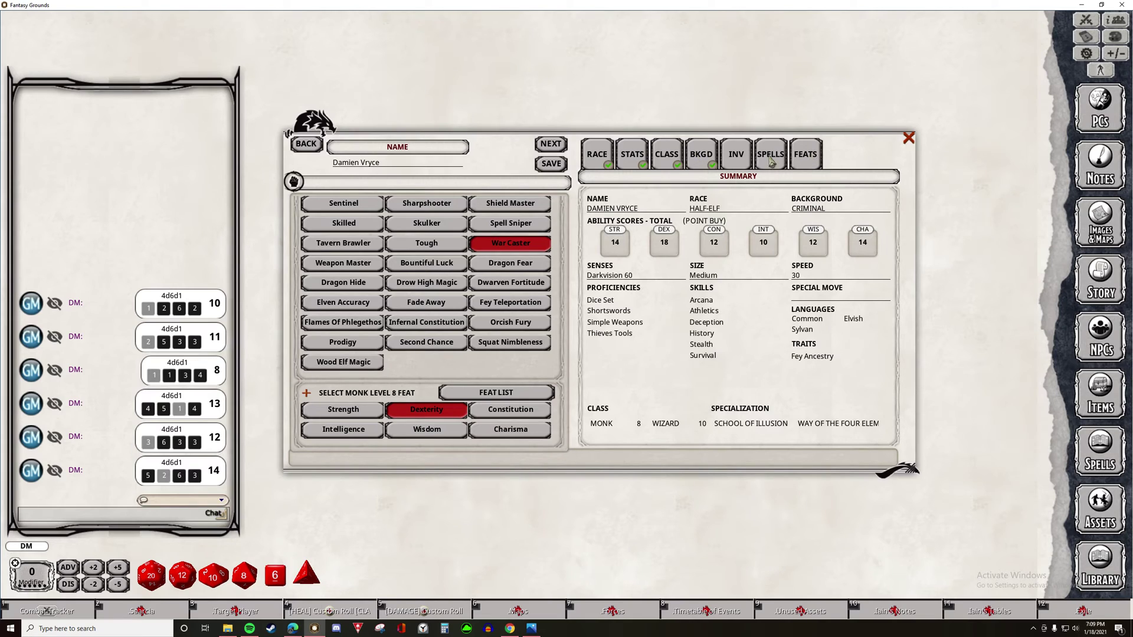
- Save the character, close the selection window, and reposition and enlarge the character sheet
click(559, 166)
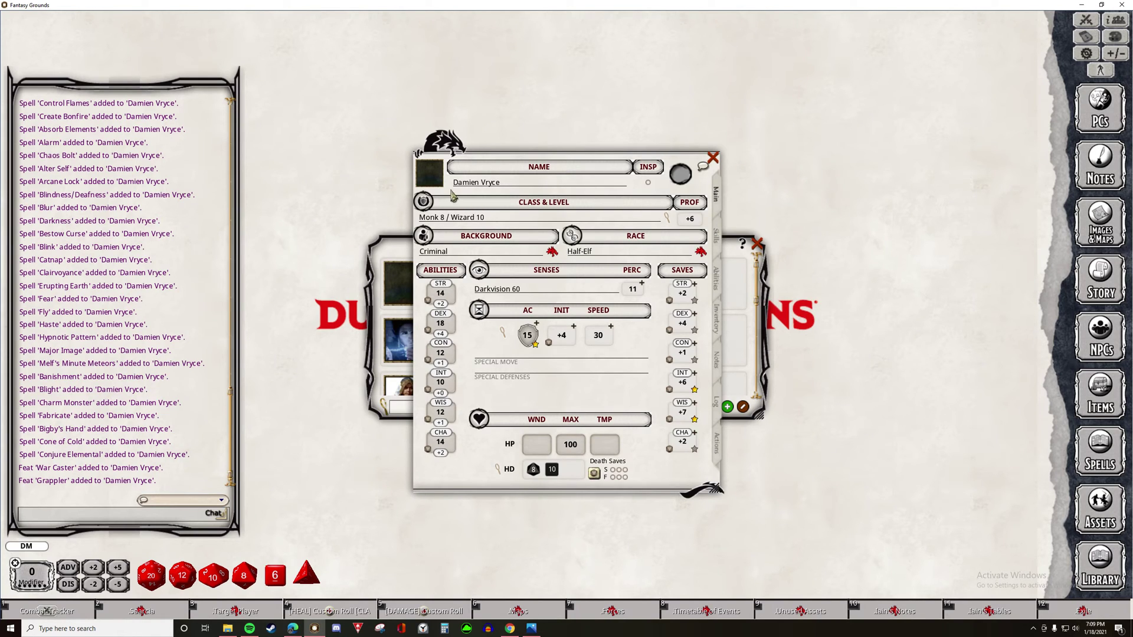
drag(450, 148, 398, 64)
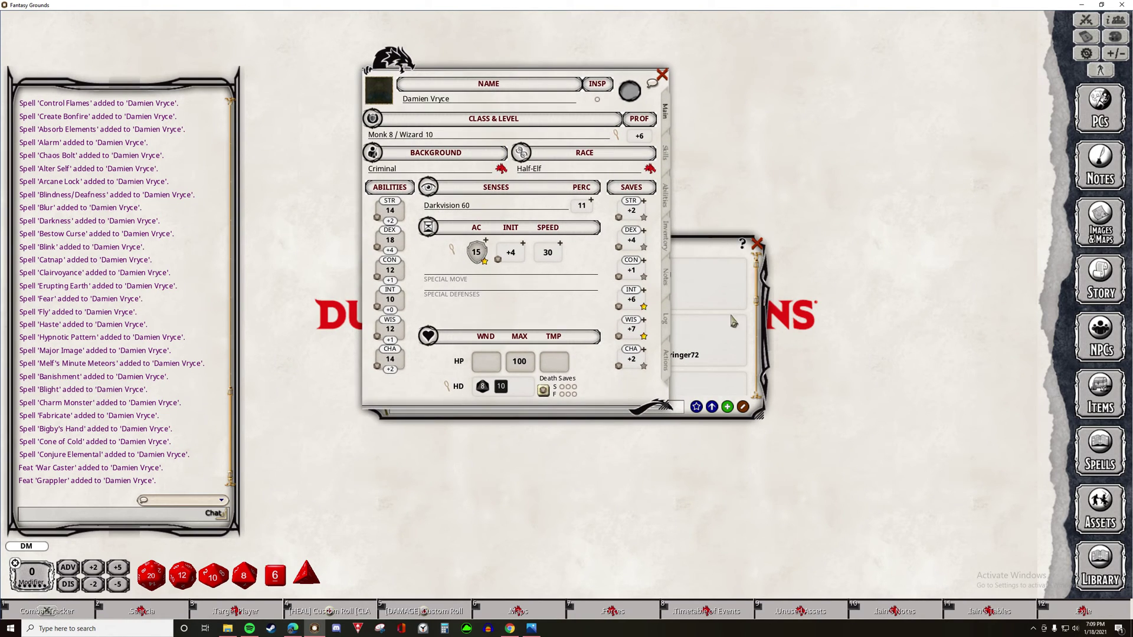
click(757, 243)
drag(670, 407, 749, 519)
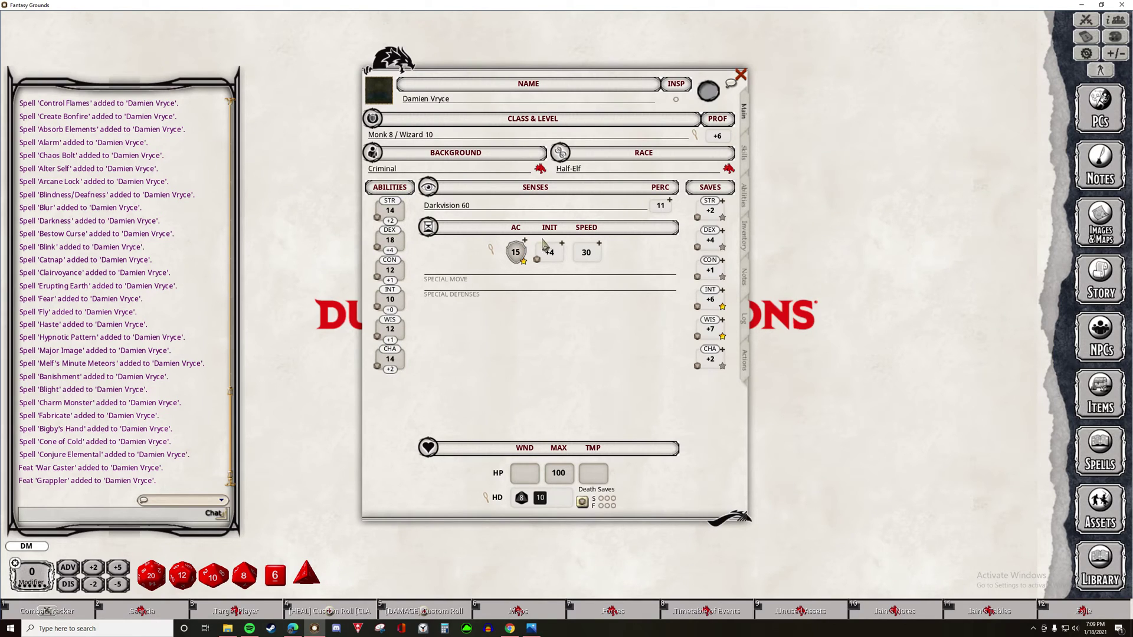
- Review skills, feats and the Extra Attack feature description, then show the equipment list
click(748, 155)
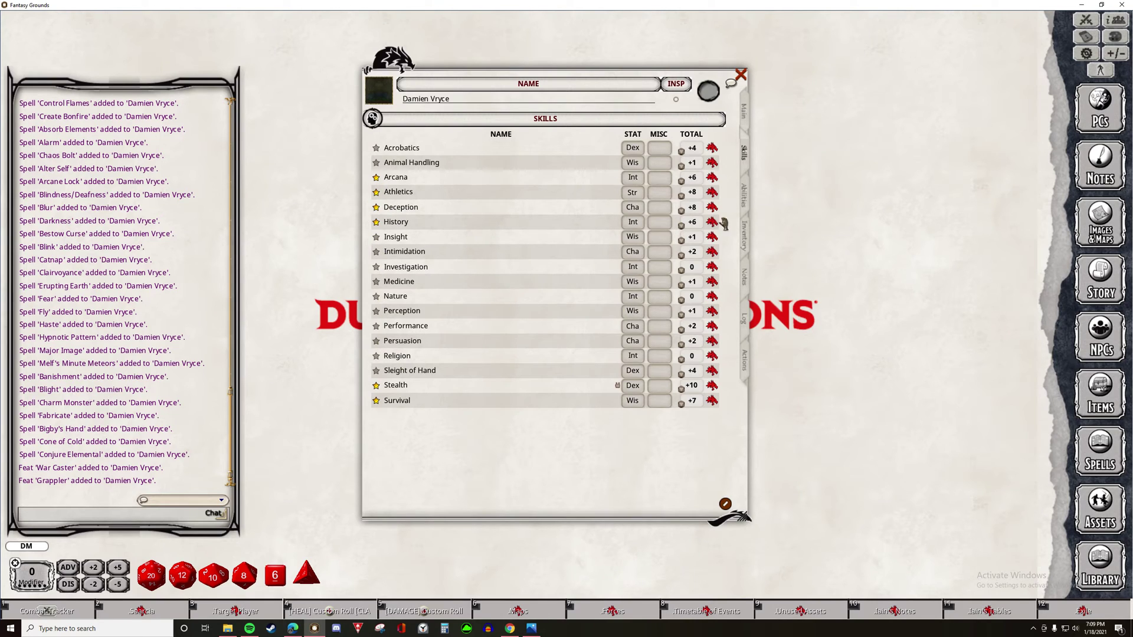
click(747, 199)
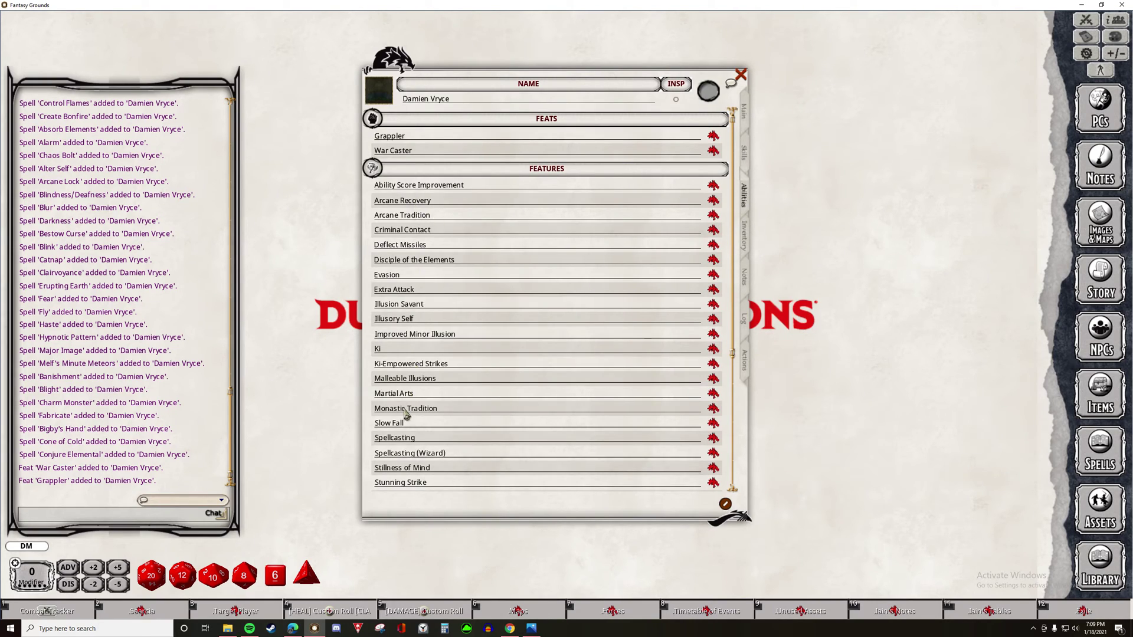
click(713, 289)
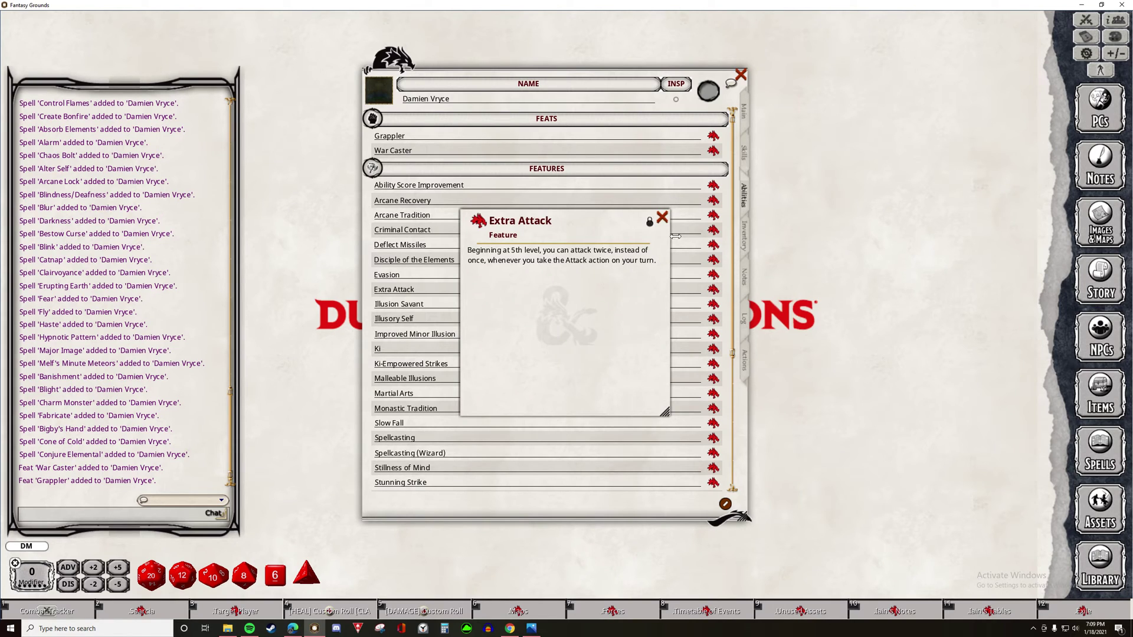
click(662, 218)
click(746, 236)
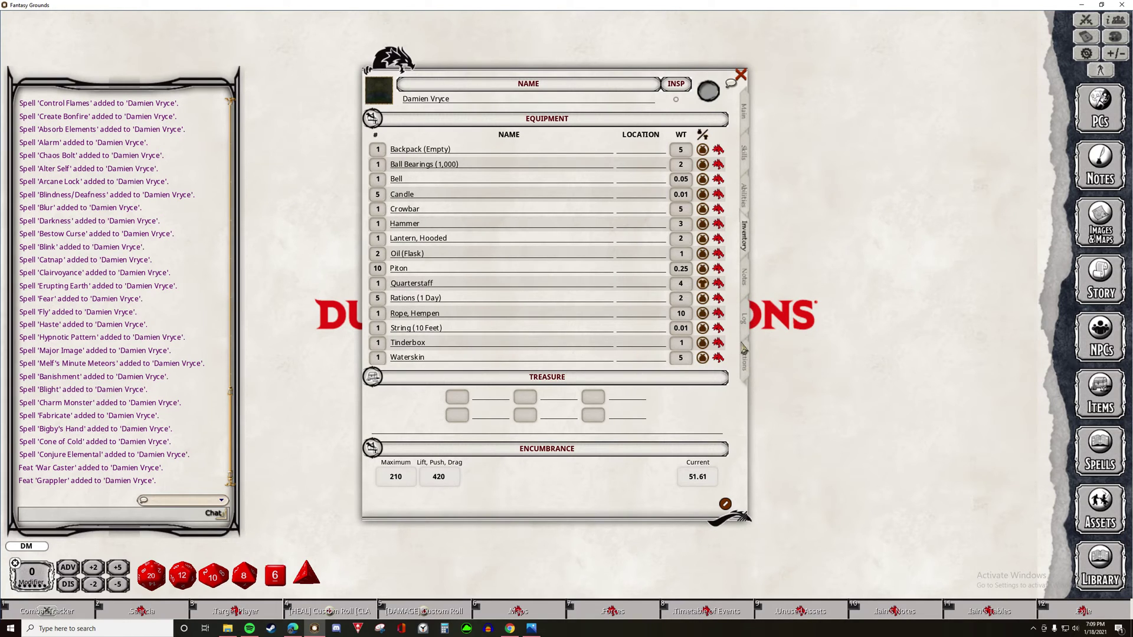
- In Preparation mode on the Actions page, mark Absorb Elements, Alarm and Arcane Lock as prepared
click(745, 360)
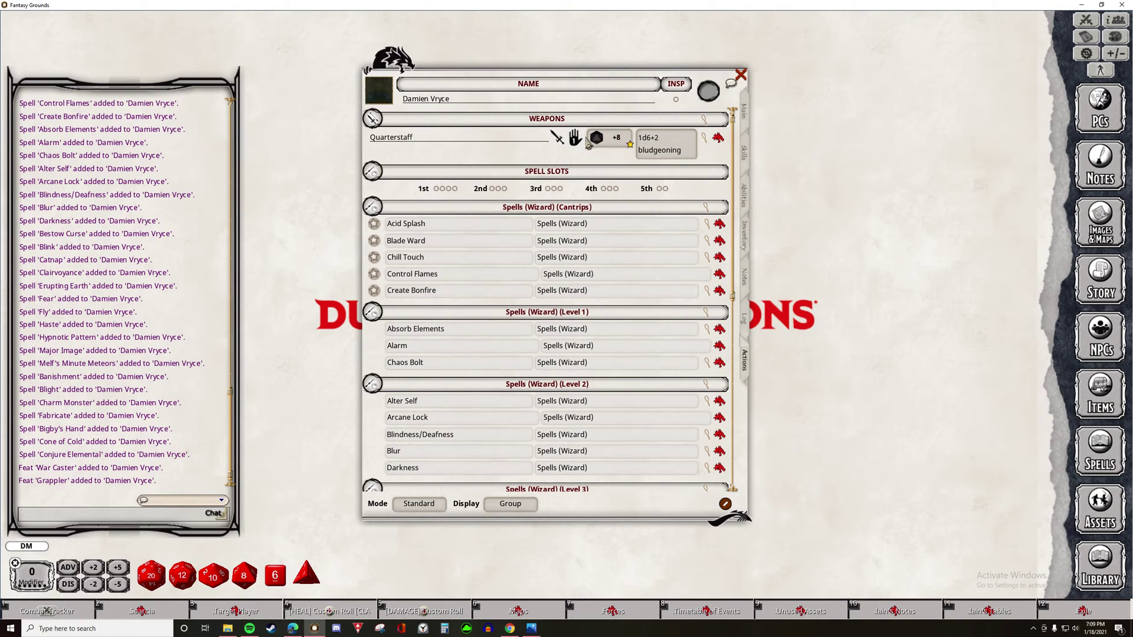
scroll(614, 147, down, 1)
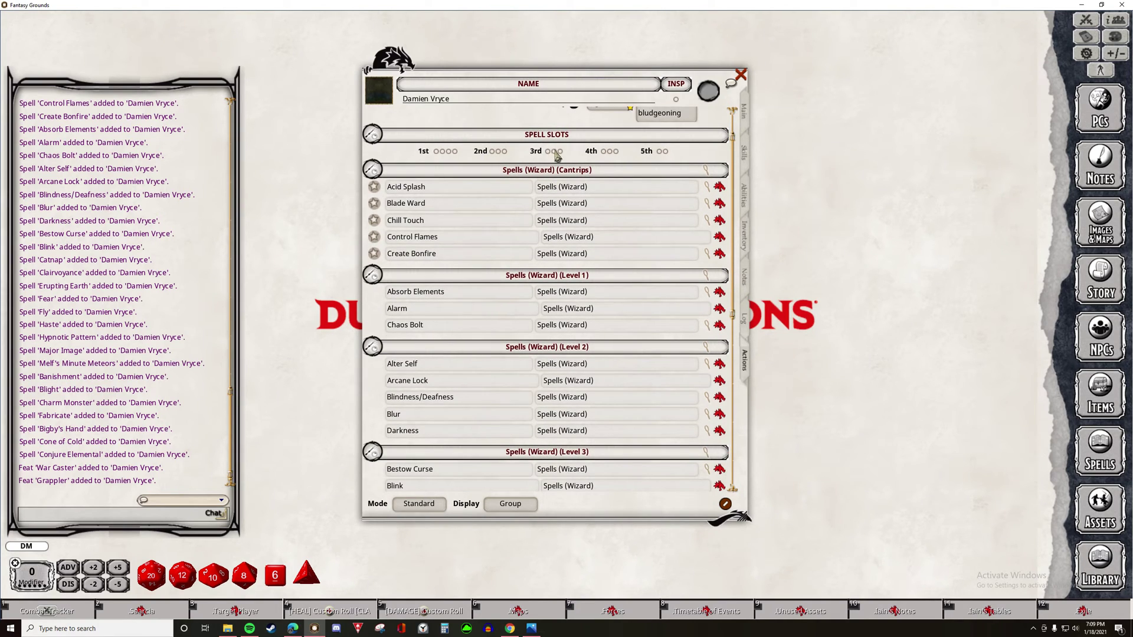
click(422, 507)
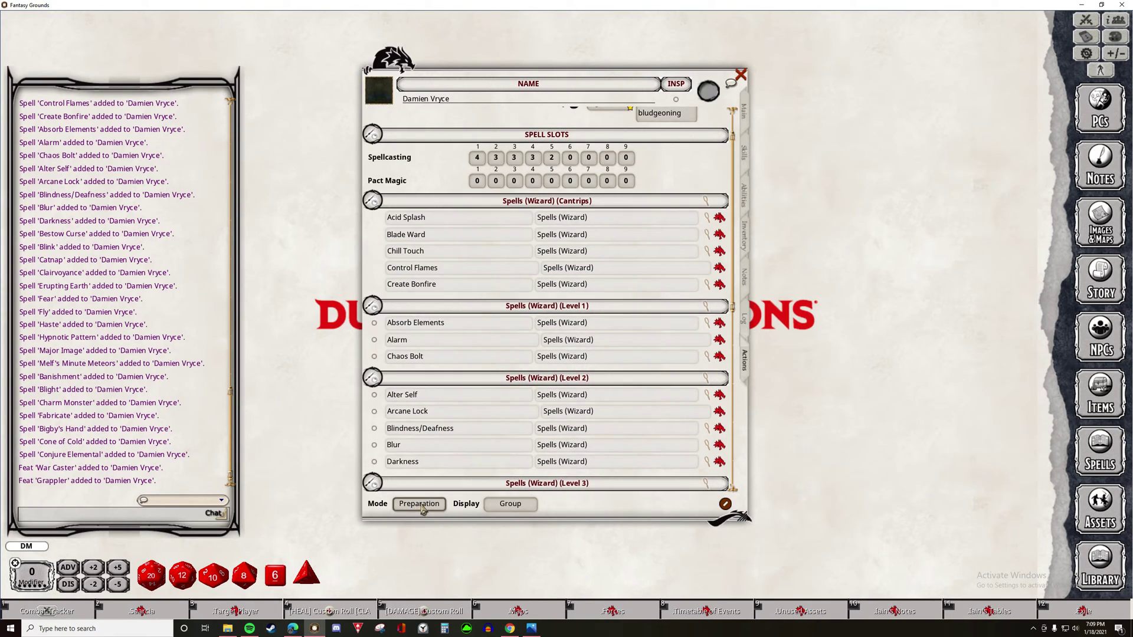
scroll(378, 317, down, 2)
click(374, 267)
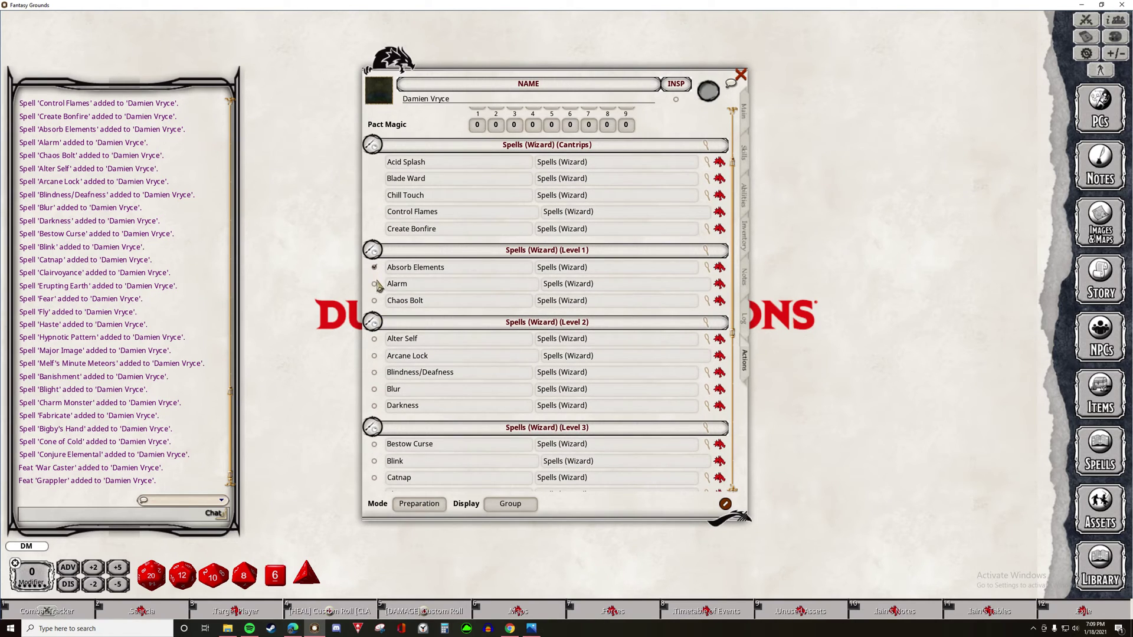
click(375, 284)
click(375, 357)
- Switch the spell list to Combat mode with Display set to Actions
click(419, 504)
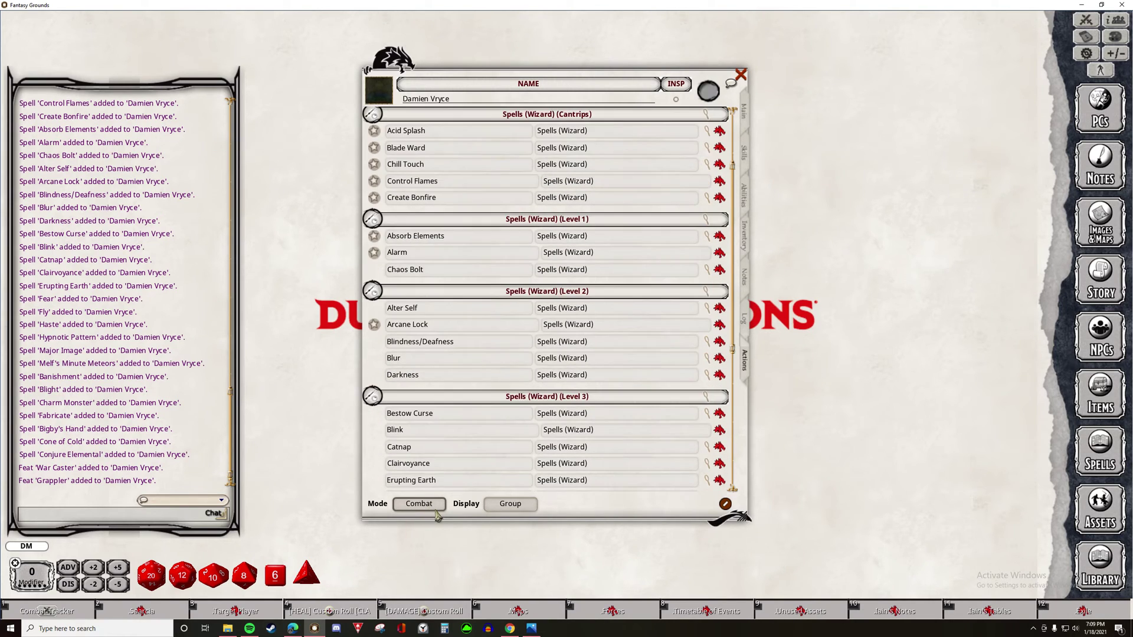
scroll(436, 329, down, 5)
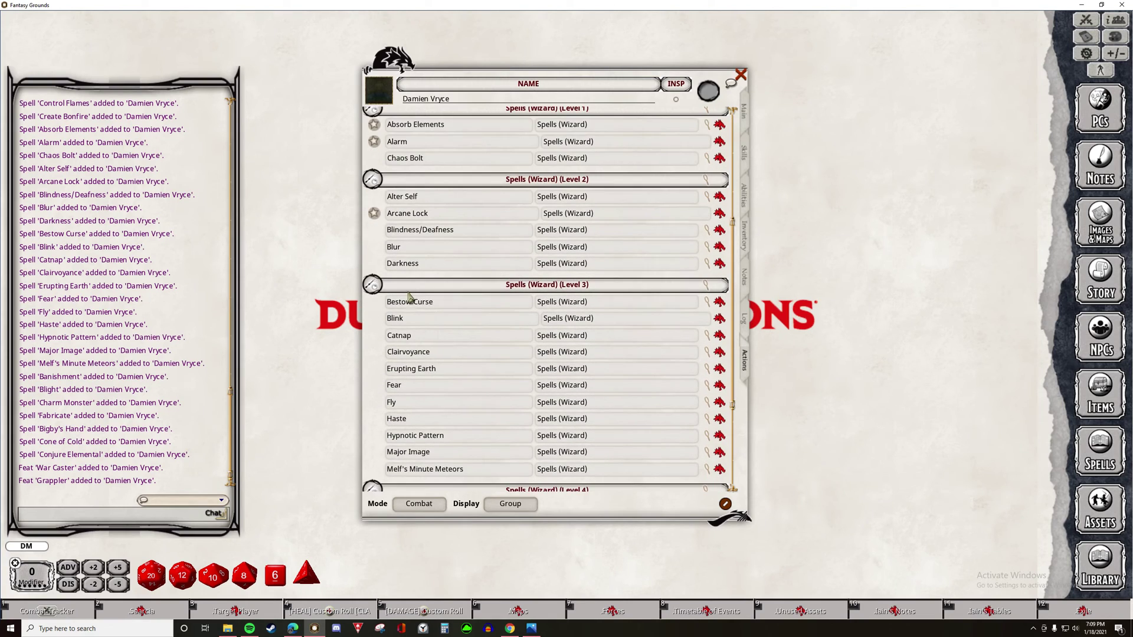
scroll(443, 330, down, 2)
click(511, 504)
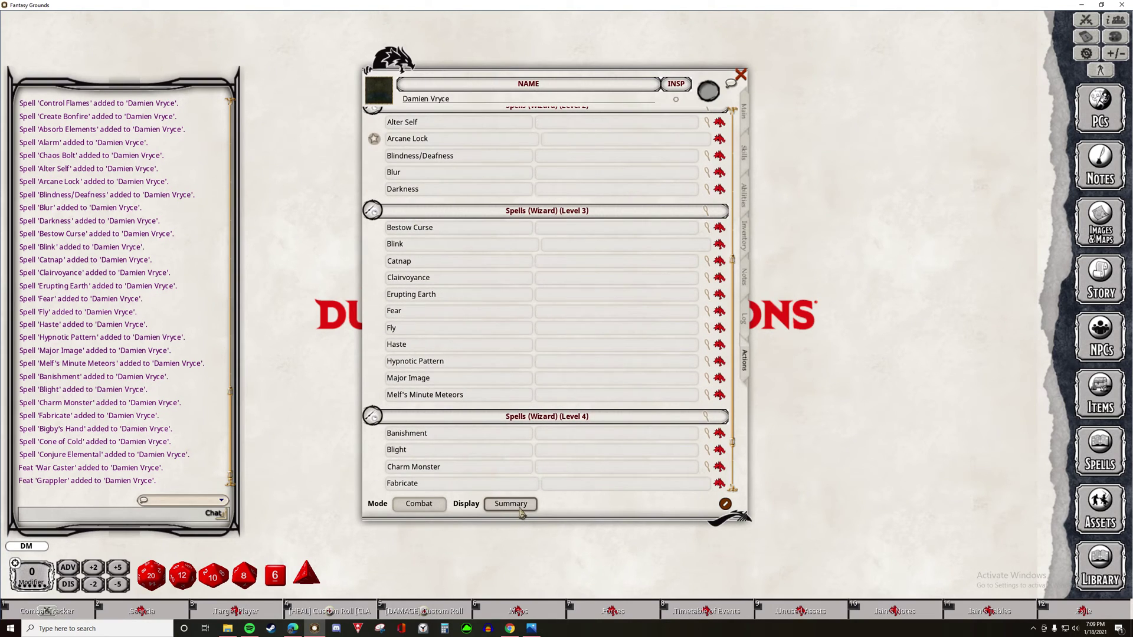
click(511, 504)
scroll(613, 284, up, 6)
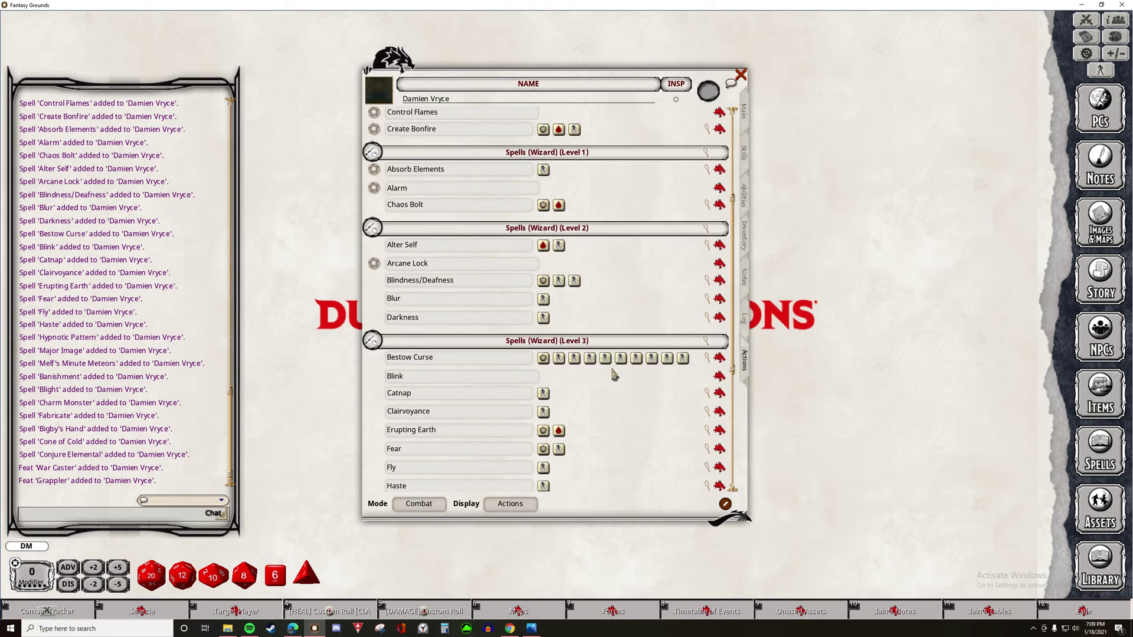
scroll(437, 226, down, 10)
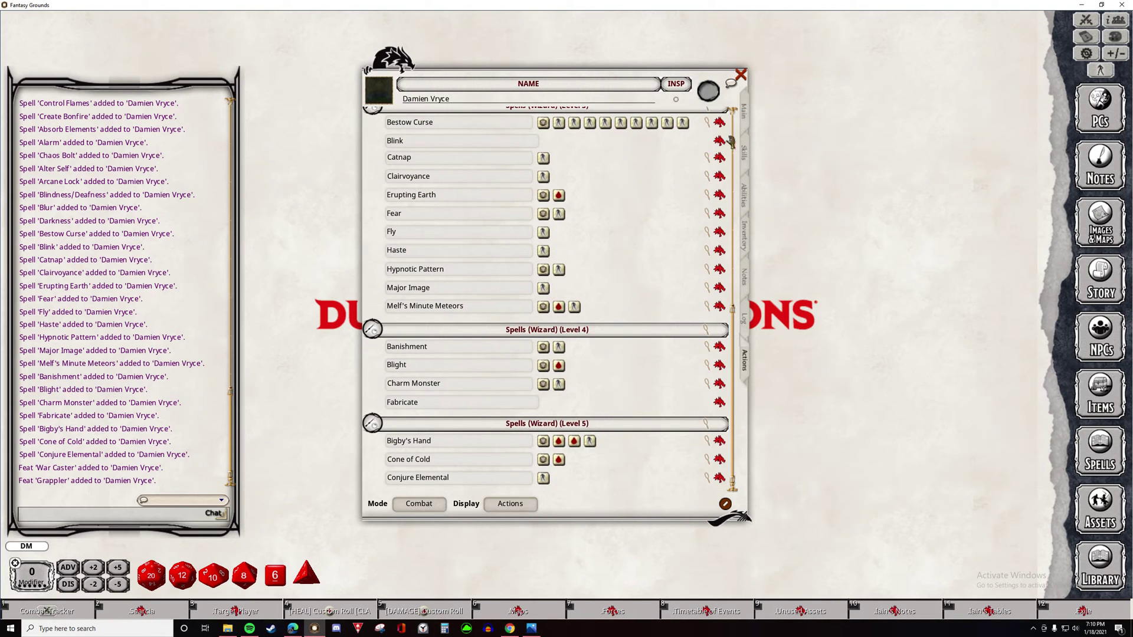
- Set the pink horned tiefling from the Xanathar Portraits folder as the character's portrait
click(748, 114)
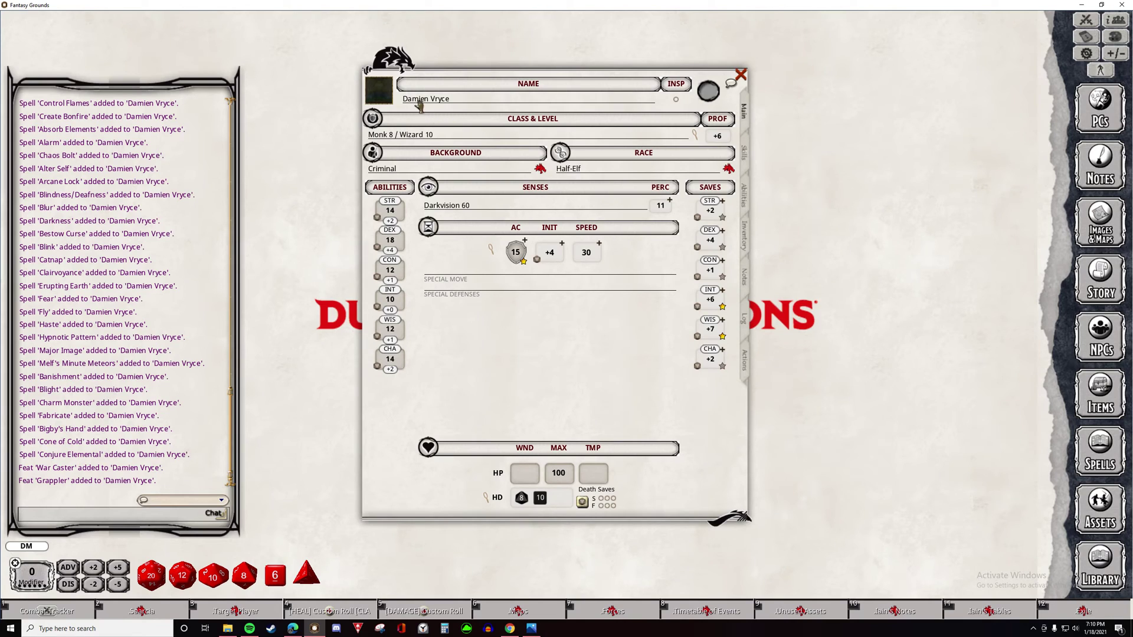
click(378, 93)
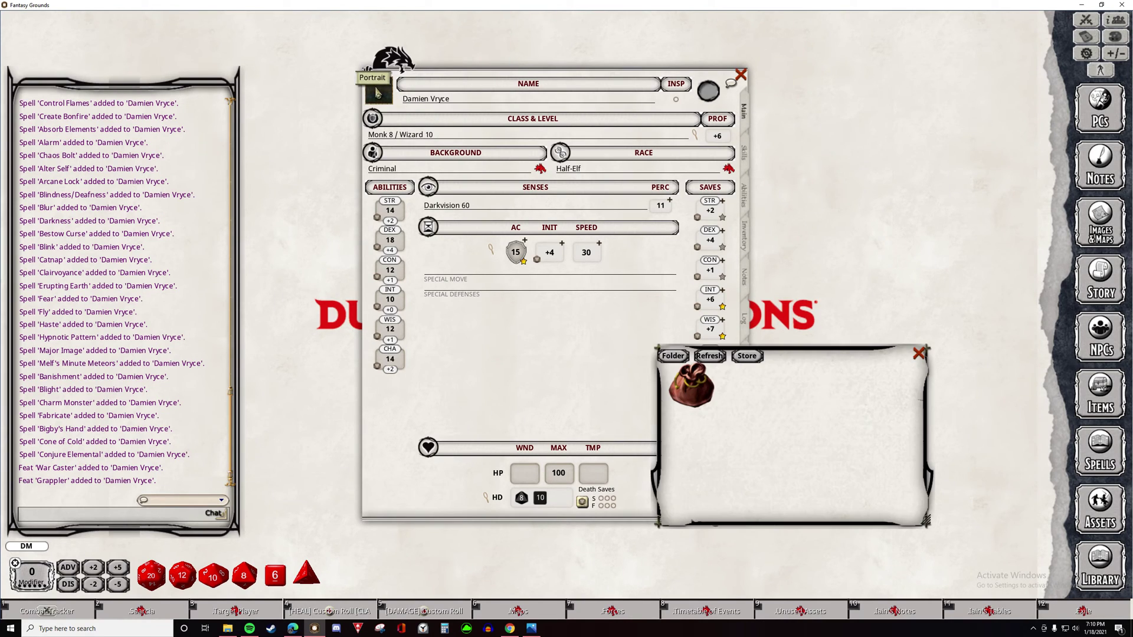
drag(841, 363, 647, 266)
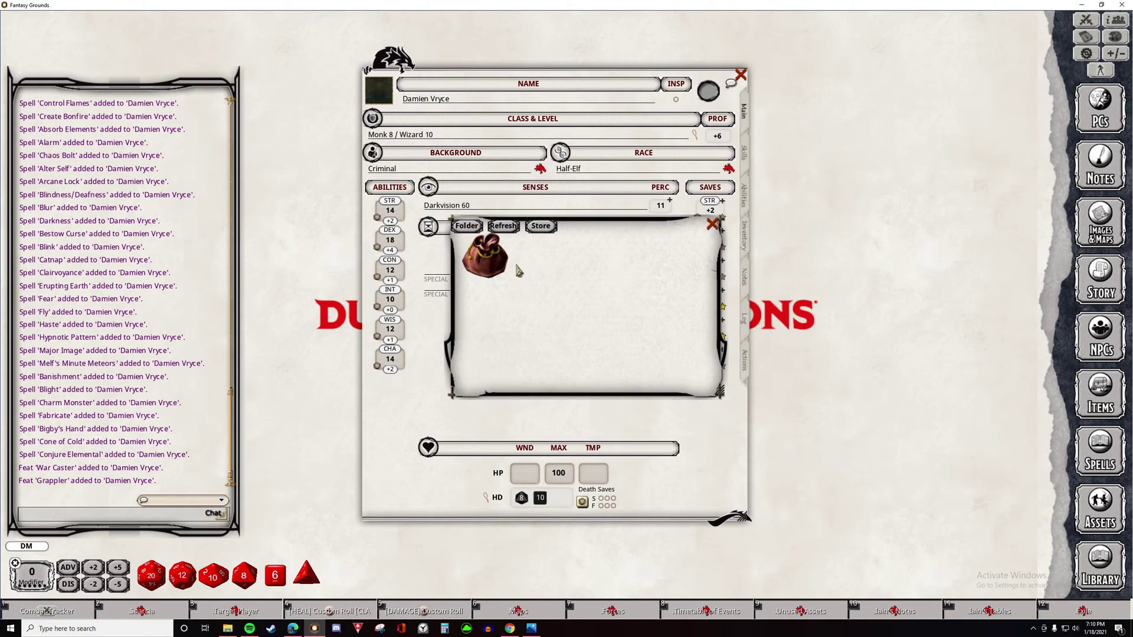
click(489, 255)
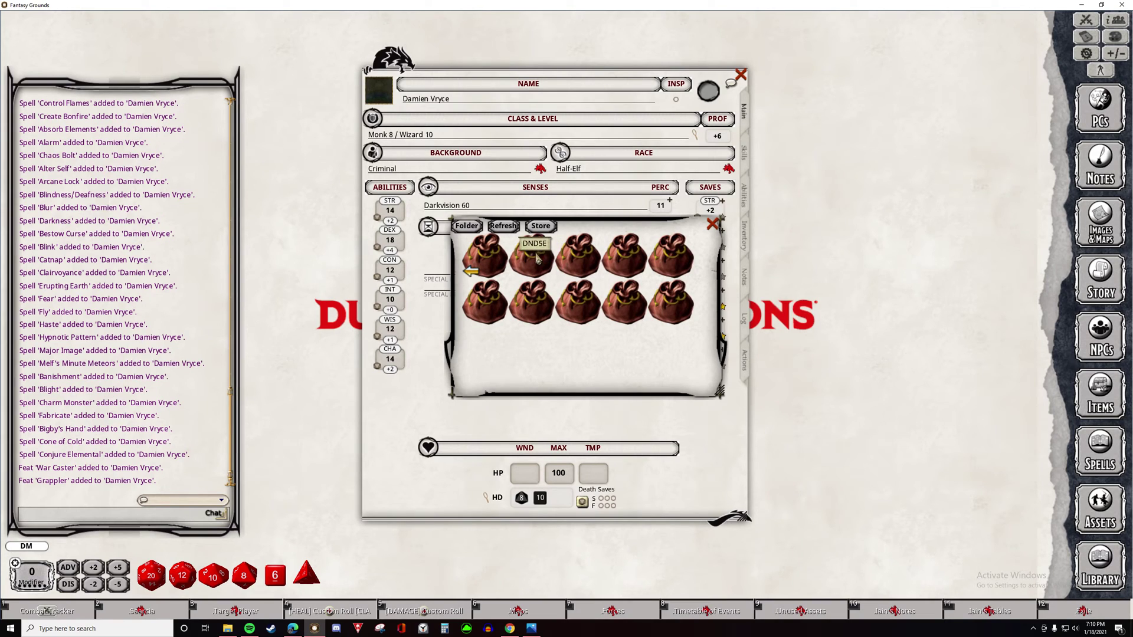
click(588, 263)
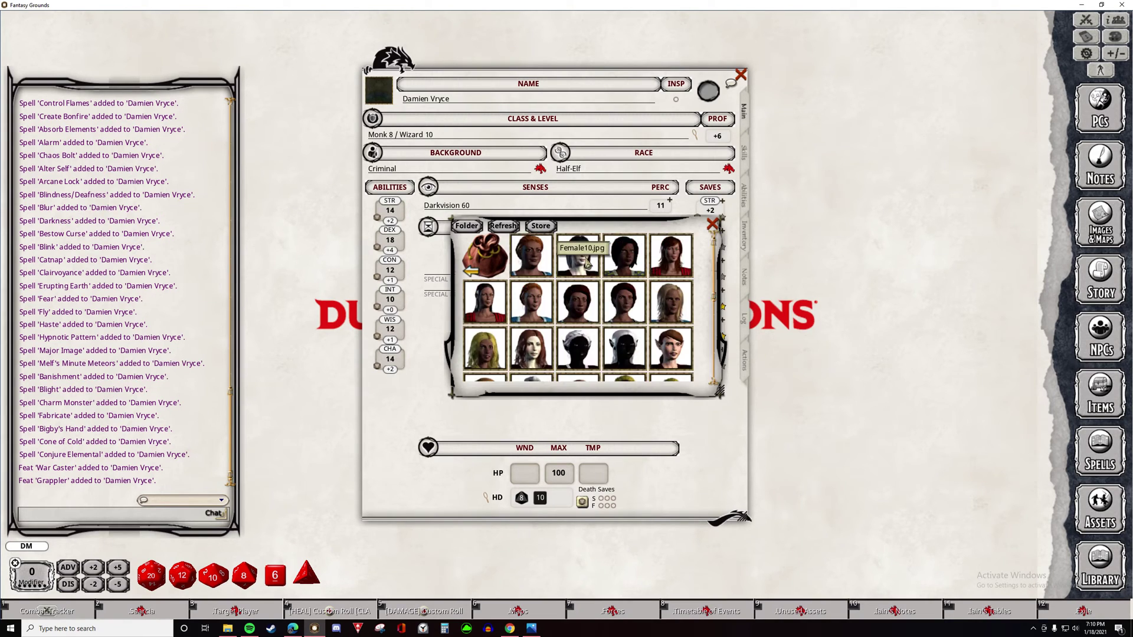
click(486, 260)
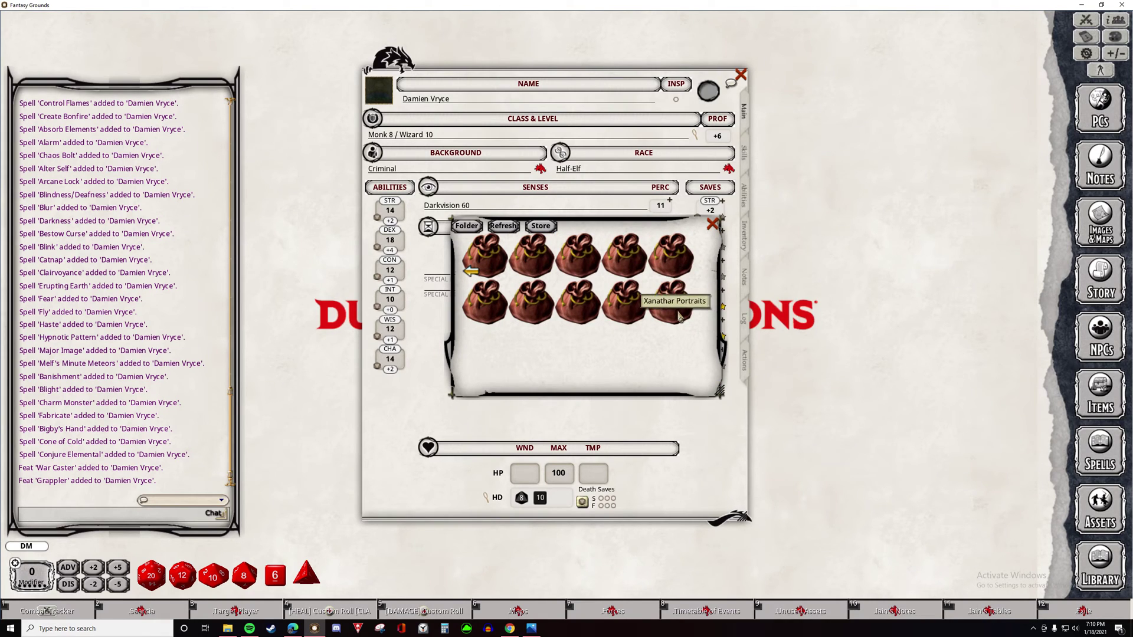
click(602, 304)
scroll(629, 289, down, 1)
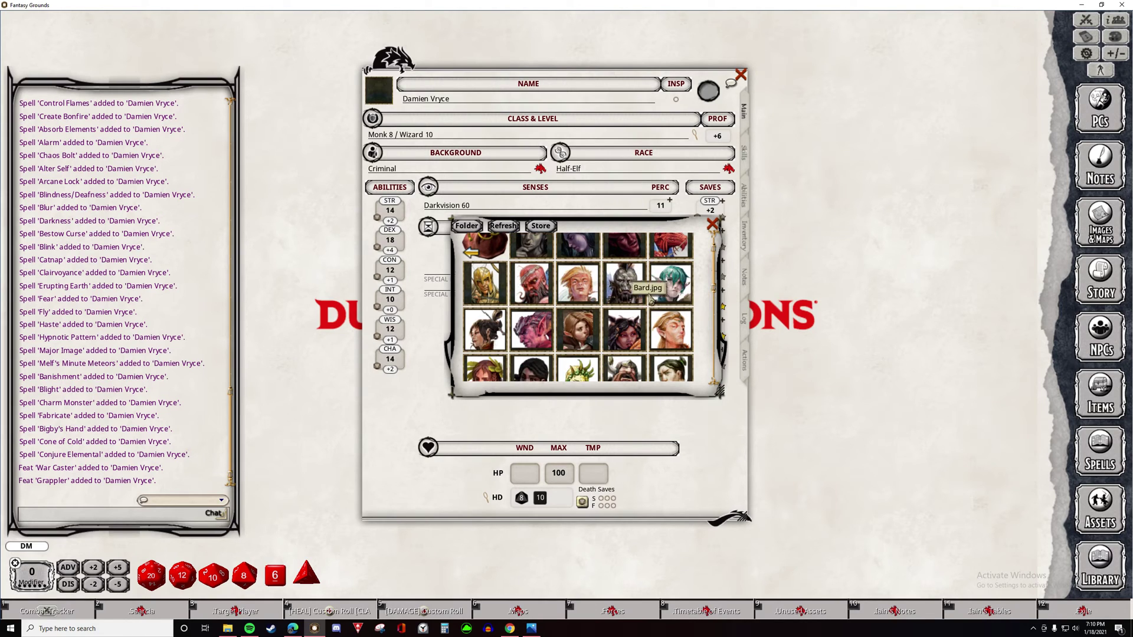
click(532, 328)
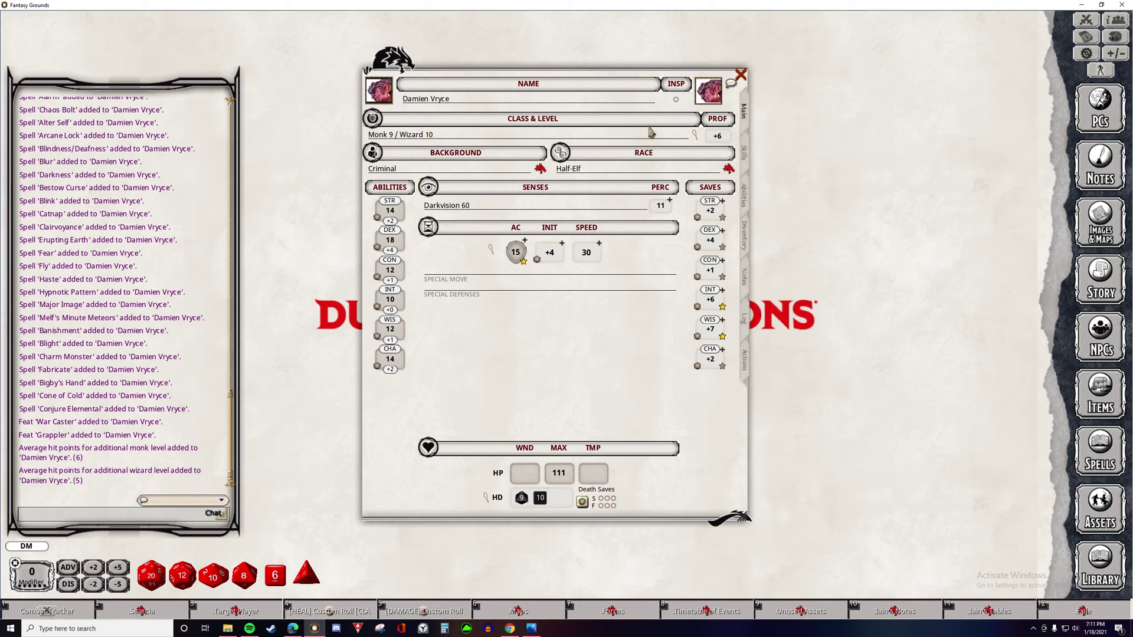
- Level the Monk class up to 10 and save, bringing maximum HP to 122
click(695, 135)
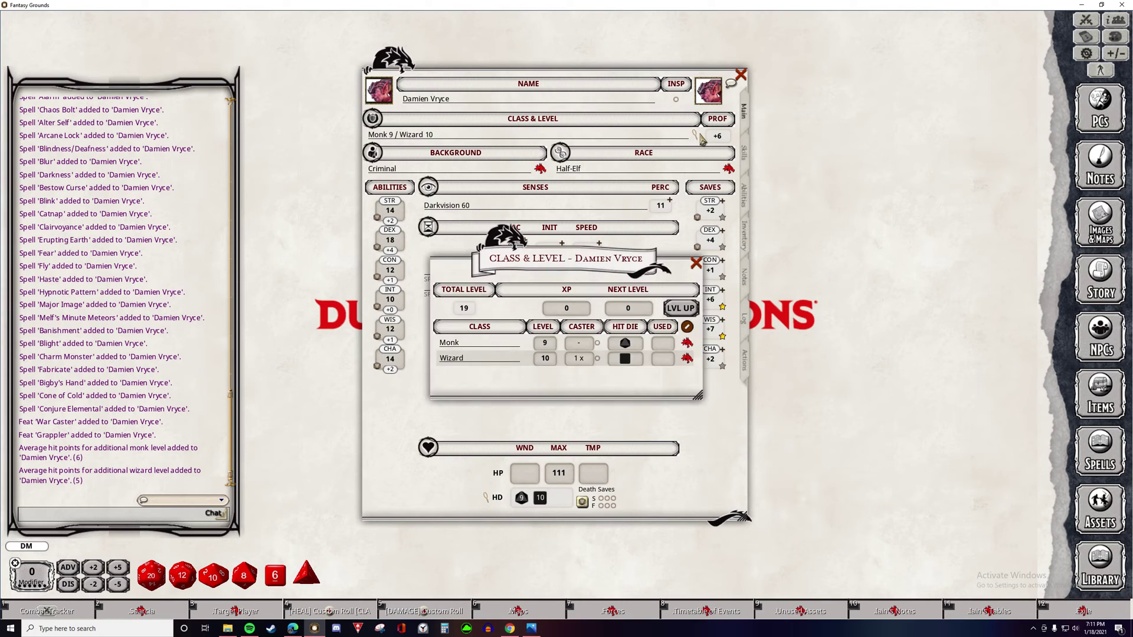
click(685, 310)
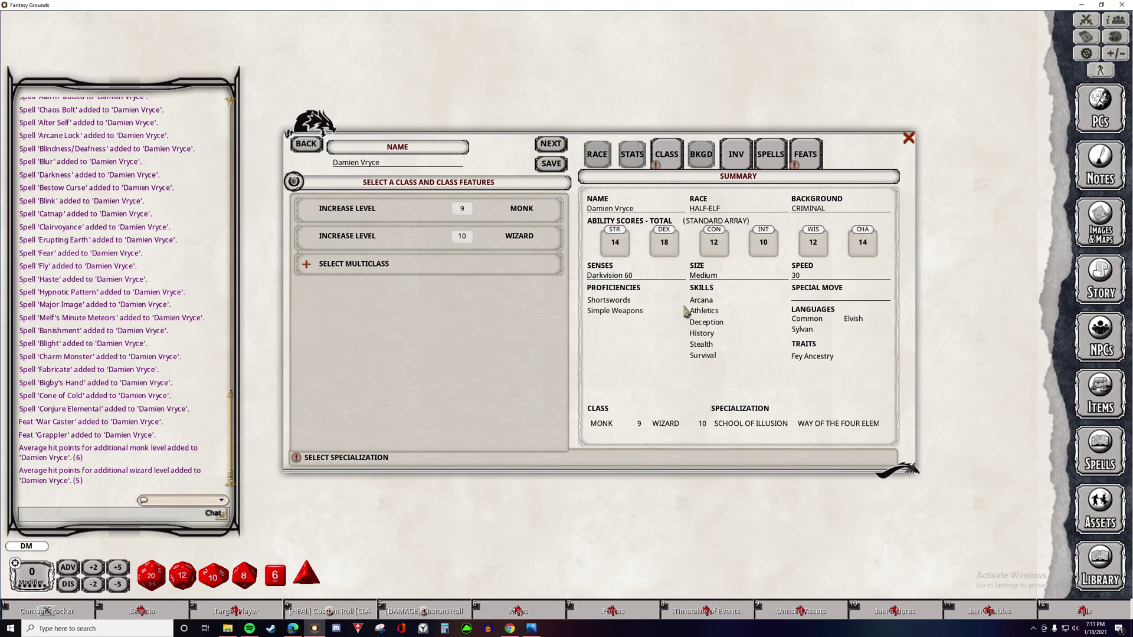
click(463, 222)
click(558, 167)
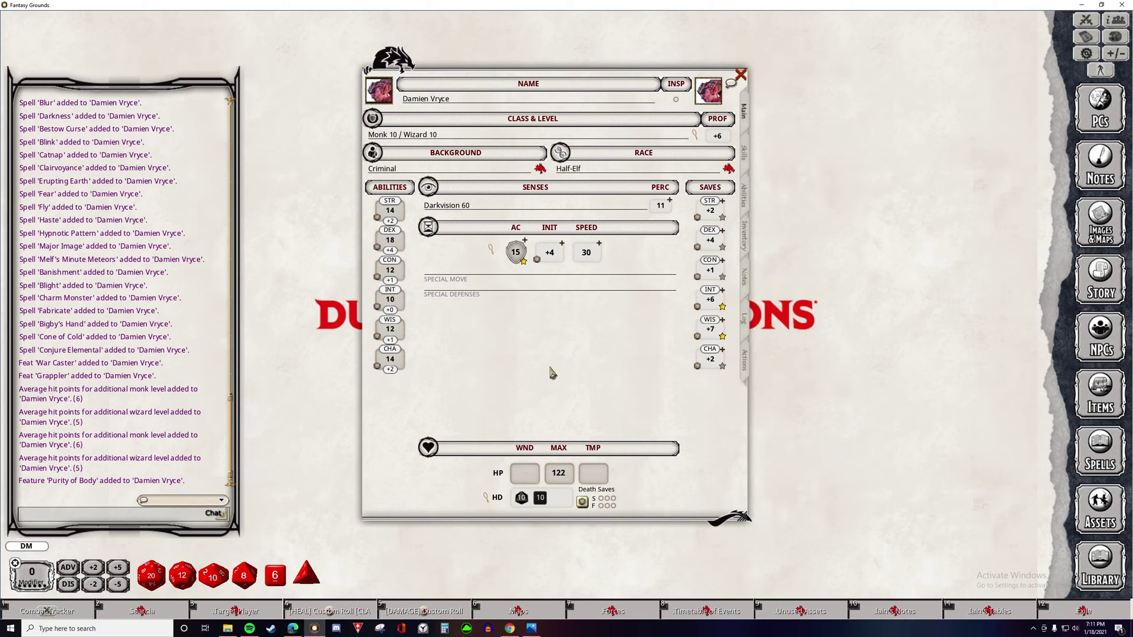
click(745, 358)
scroll(594, 291, up, 10)
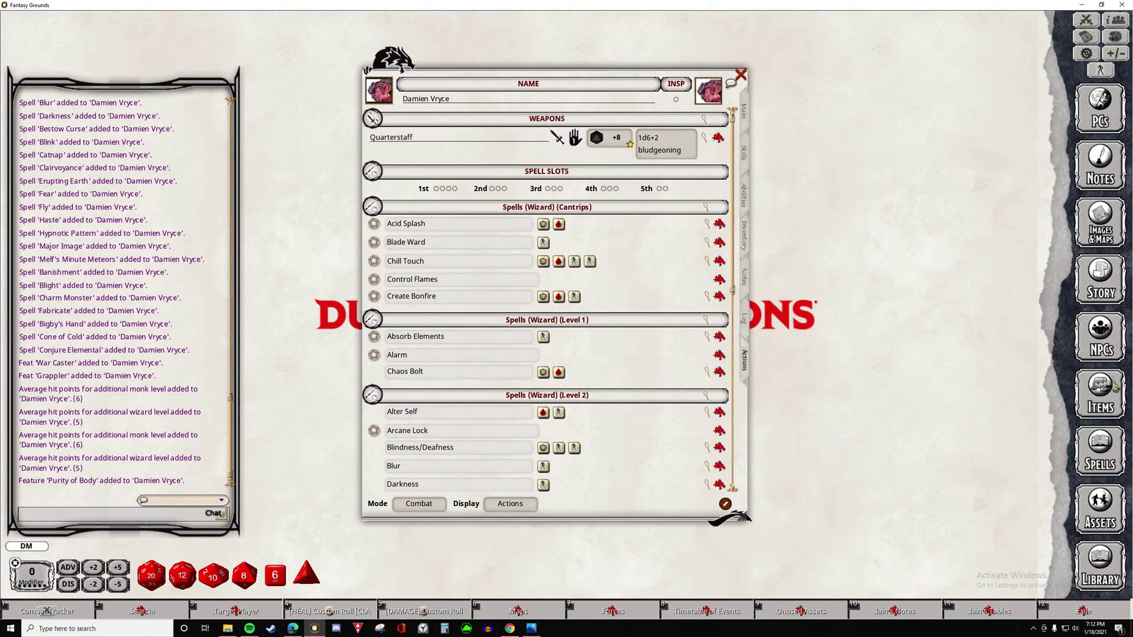
click(1108, 461)
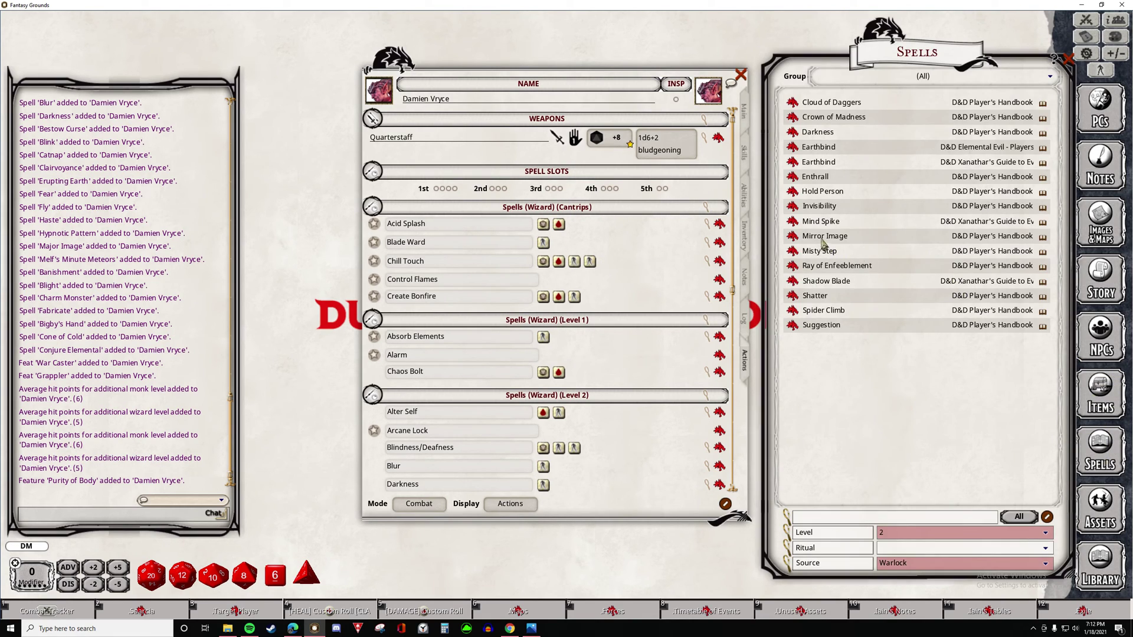
click(909, 564)
click(909, 553)
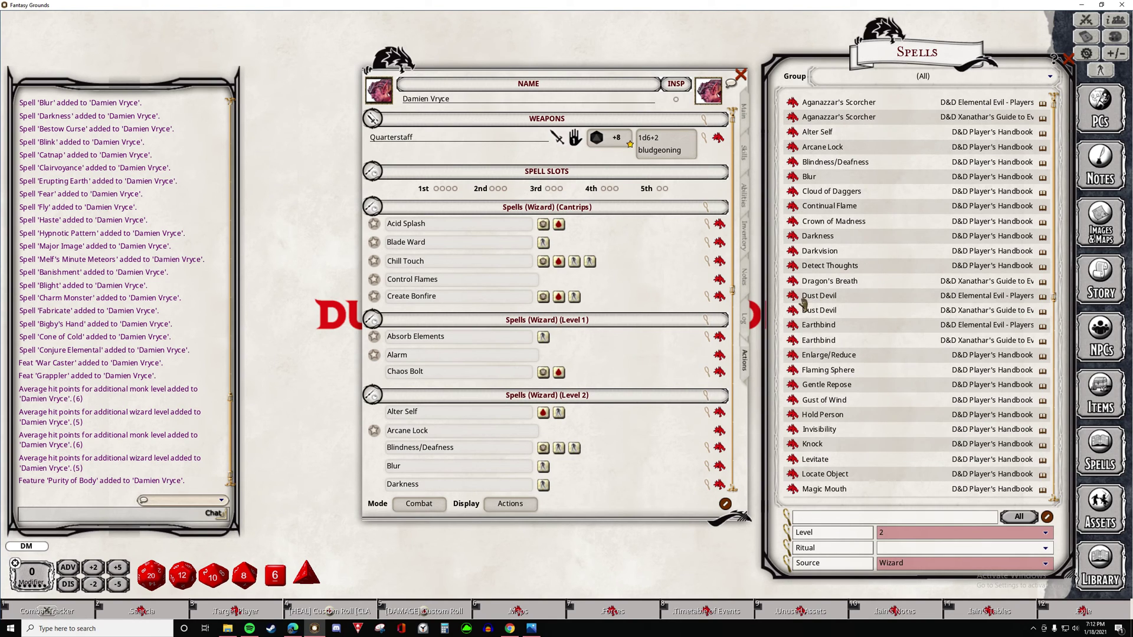
scroll(820, 354, down, 5)
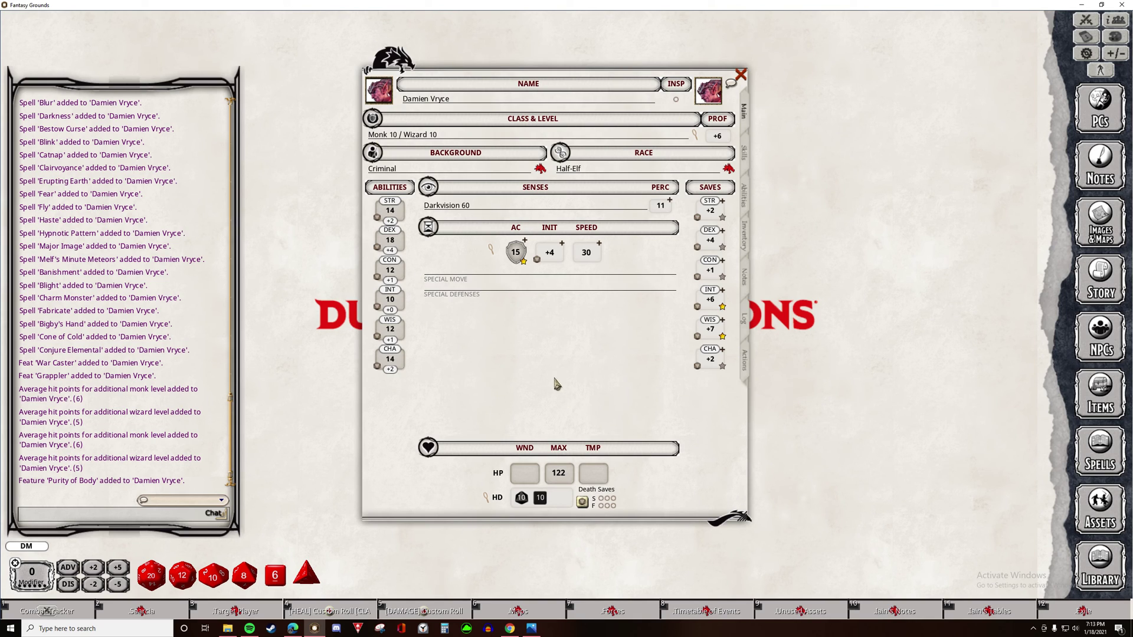
- Roll a Dexterity check from the DEX score on the Main tab
double_click(391, 242)
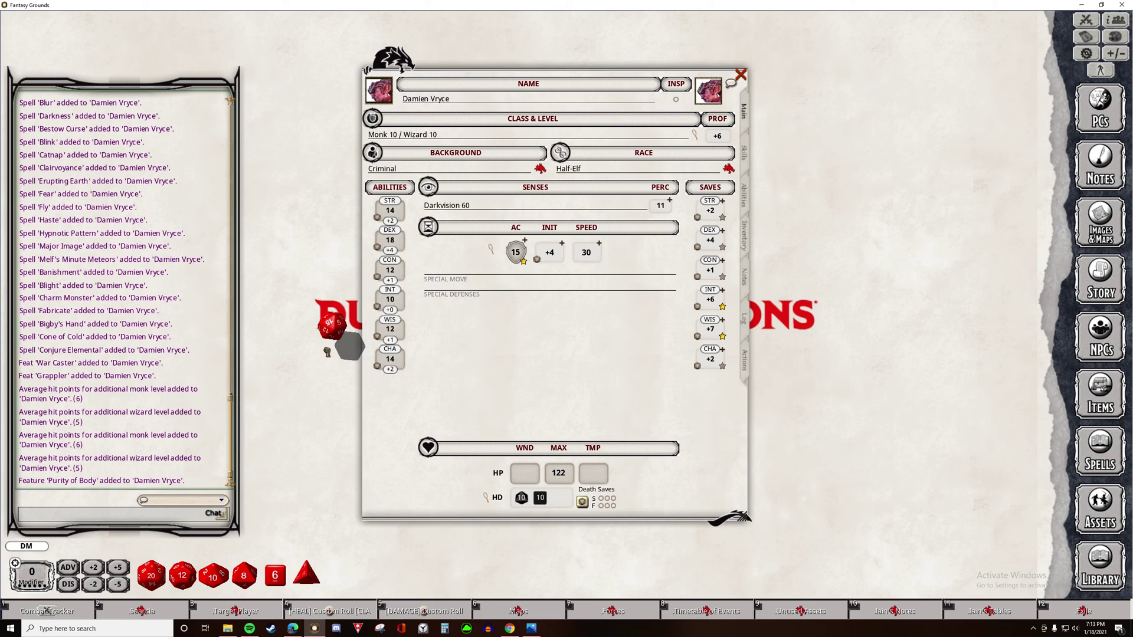